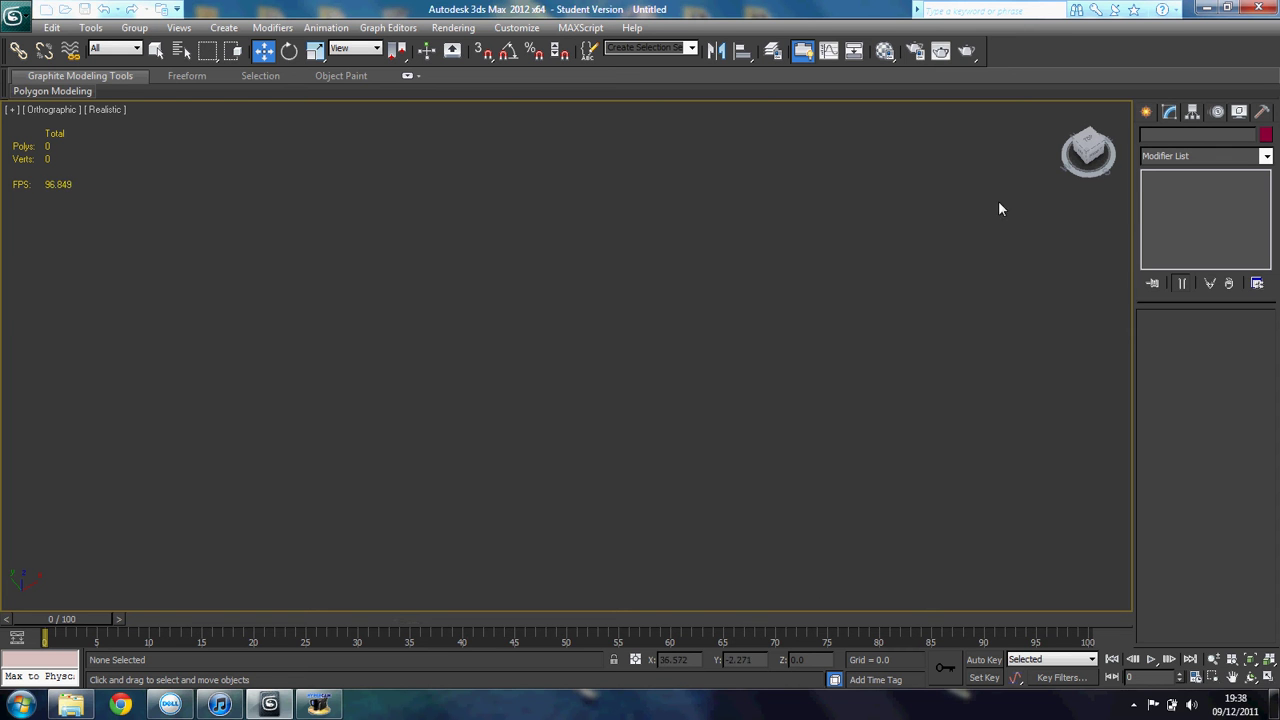
- Draw a circle spline with a radius of about 50.7 in the Top view
{"action": "left_click", "coordinate": [1148, 113]}
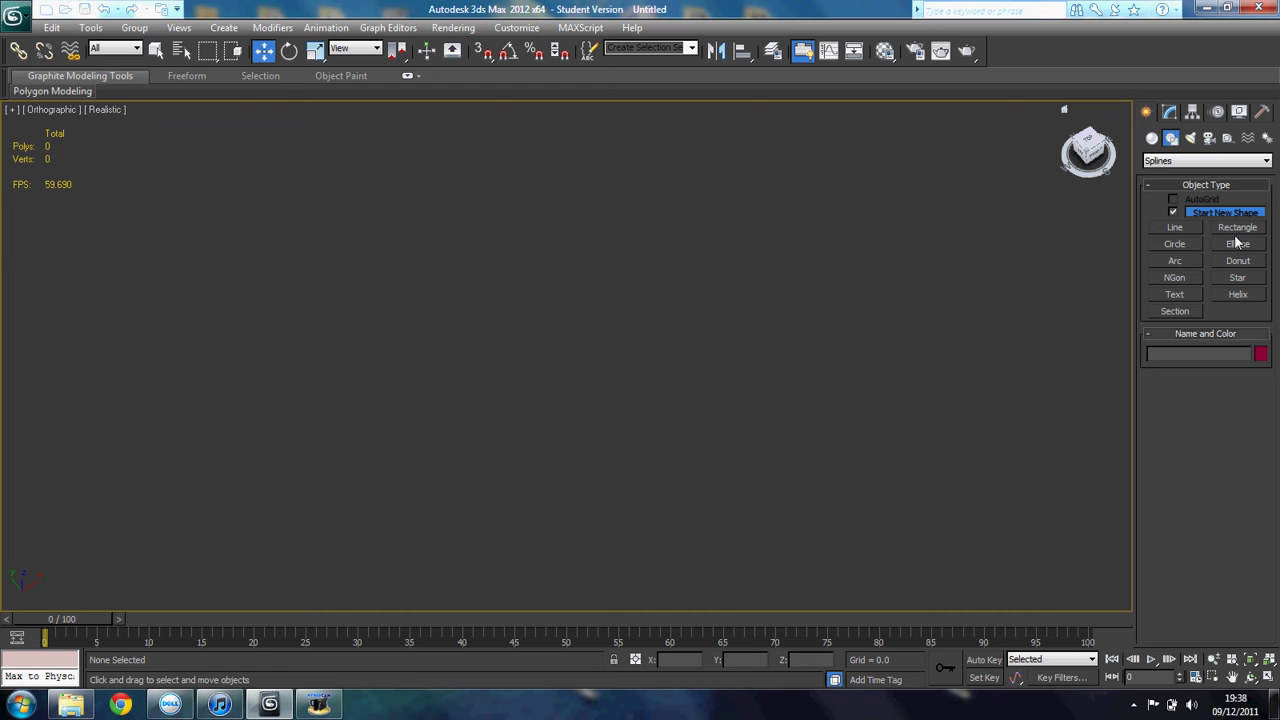
{"action": "left_click", "coordinate": [1175, 244]}
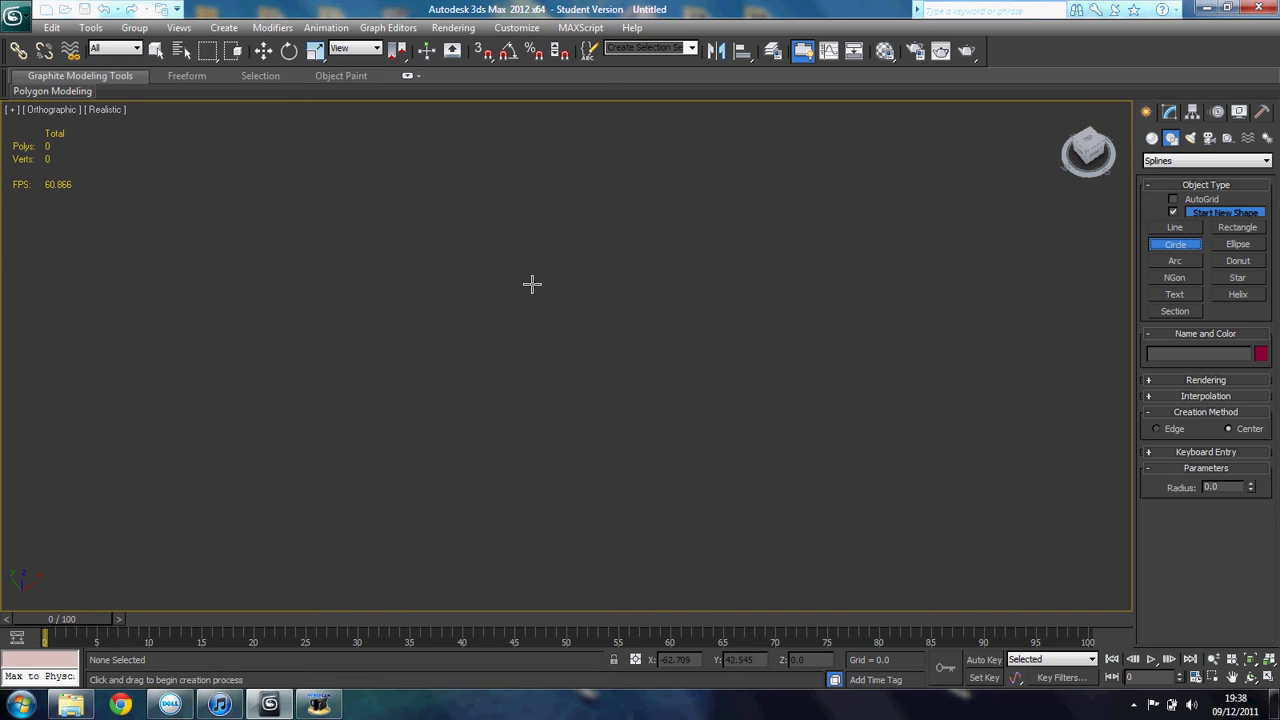
{"action": "key", "text": "t"}
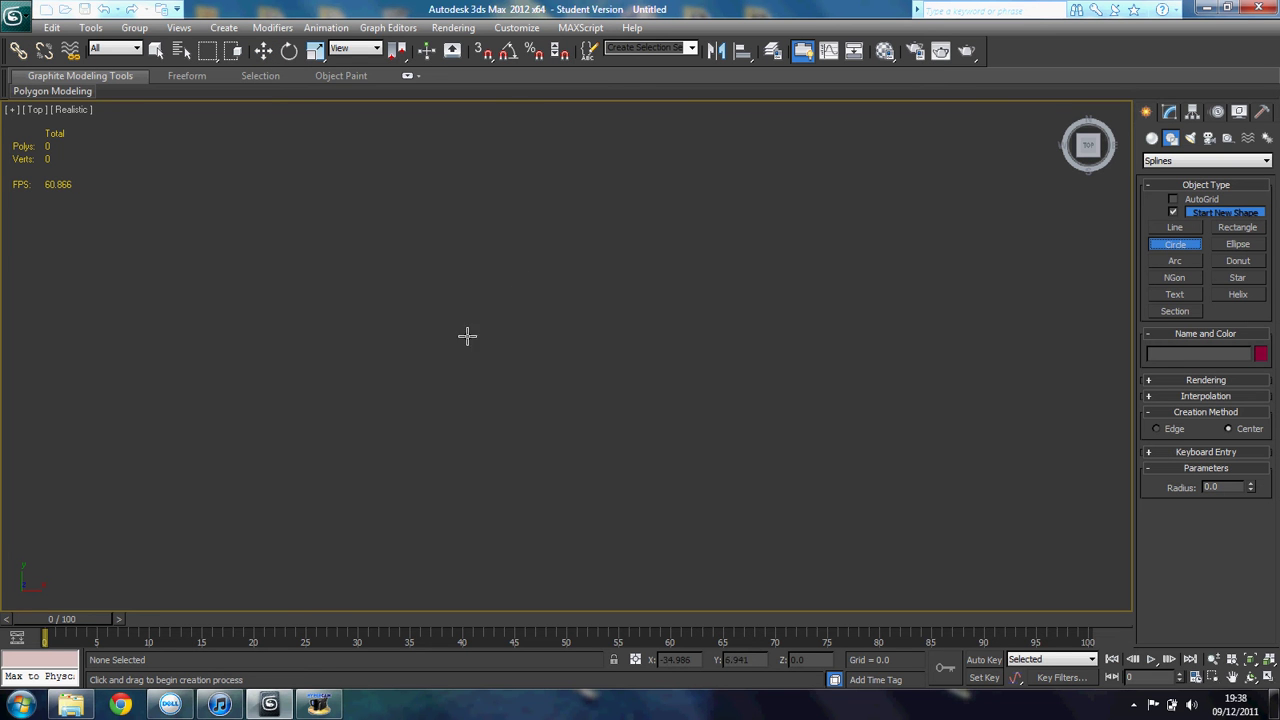
{"action": "left_click_drag", "start_coordinate": [496, 245], "coordinate": [579, 361]}
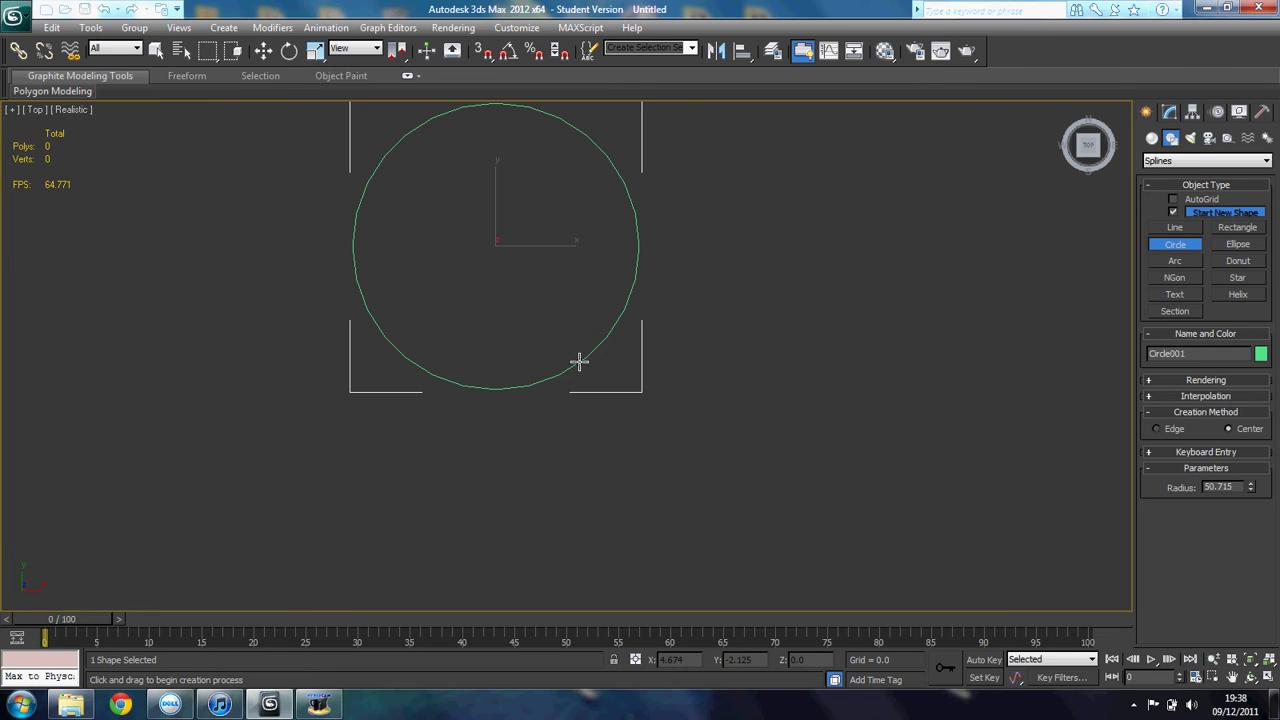
- Make one copy of the circle directly above the original, at a Z height of about 11.3
{"action": "middle_click_drag", "start_coordinate": [594, 354], "coordinate": [673, 314], "text": "alt"}
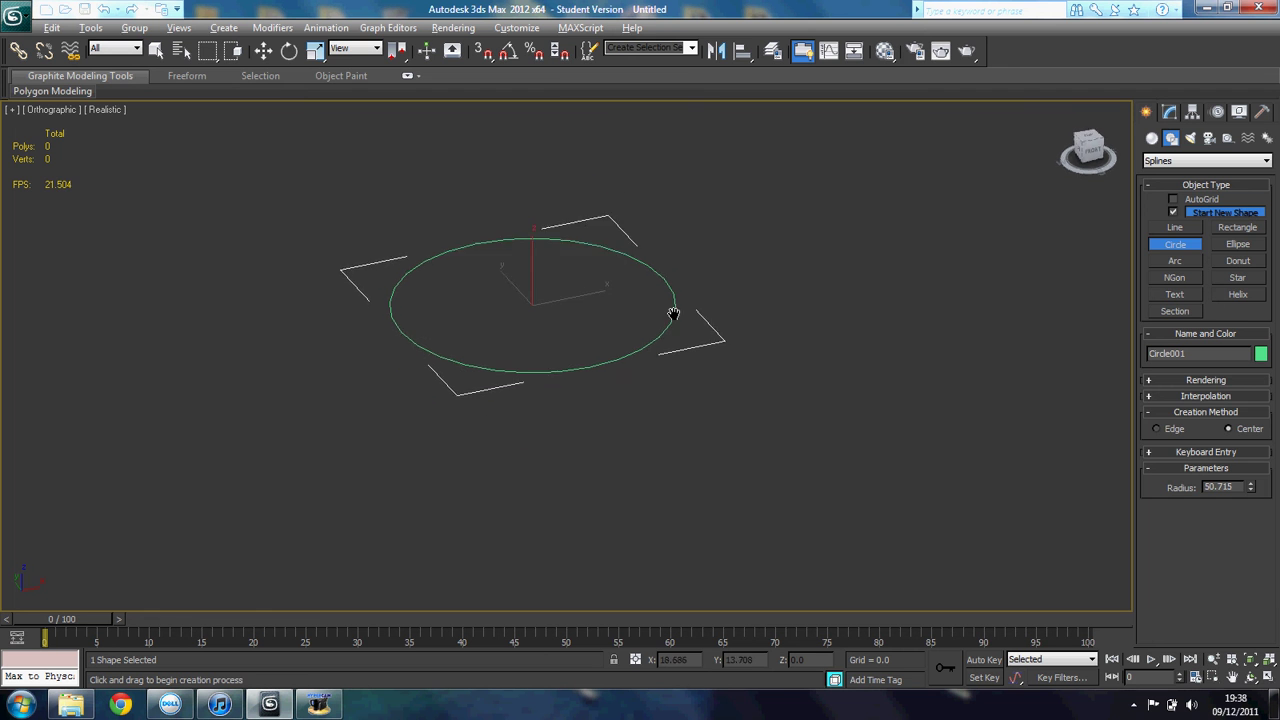
{"action": "left_click", "coordinate": [268, 51]}
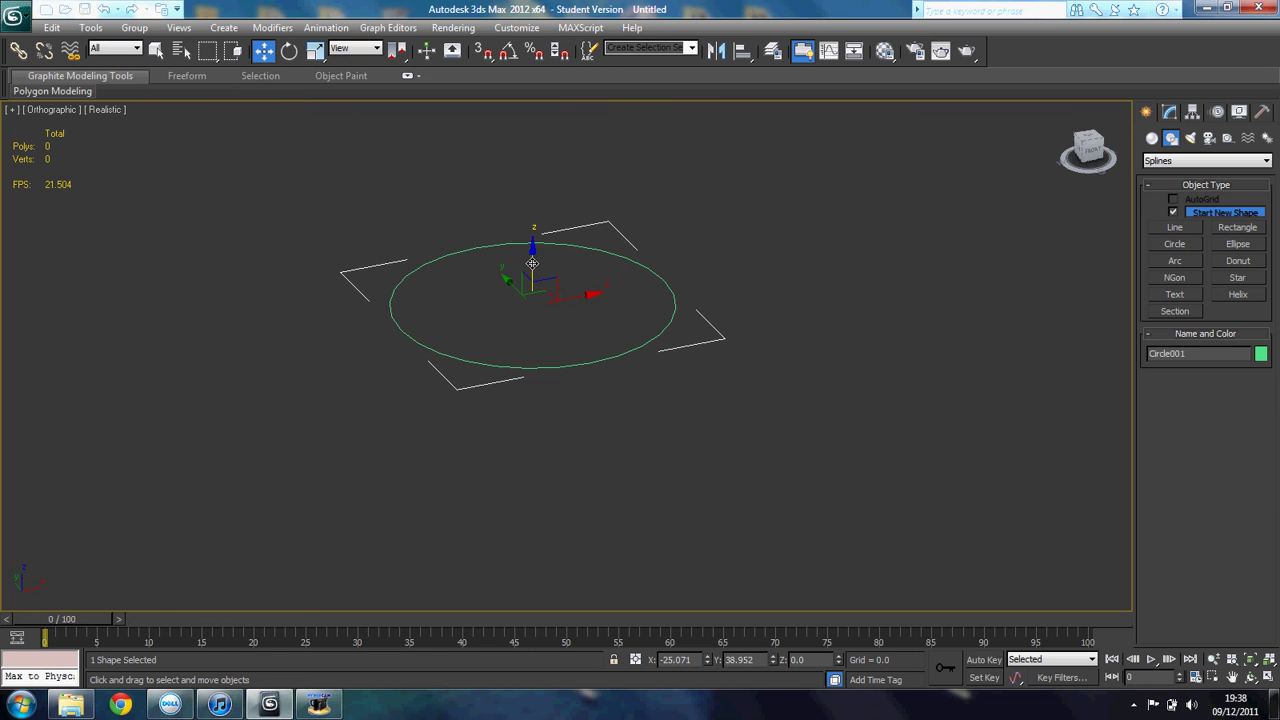
{"action": "left_click_drag", "start_coordinate": [532, 263], "coordinate": [536, 232], "text": "shift"}
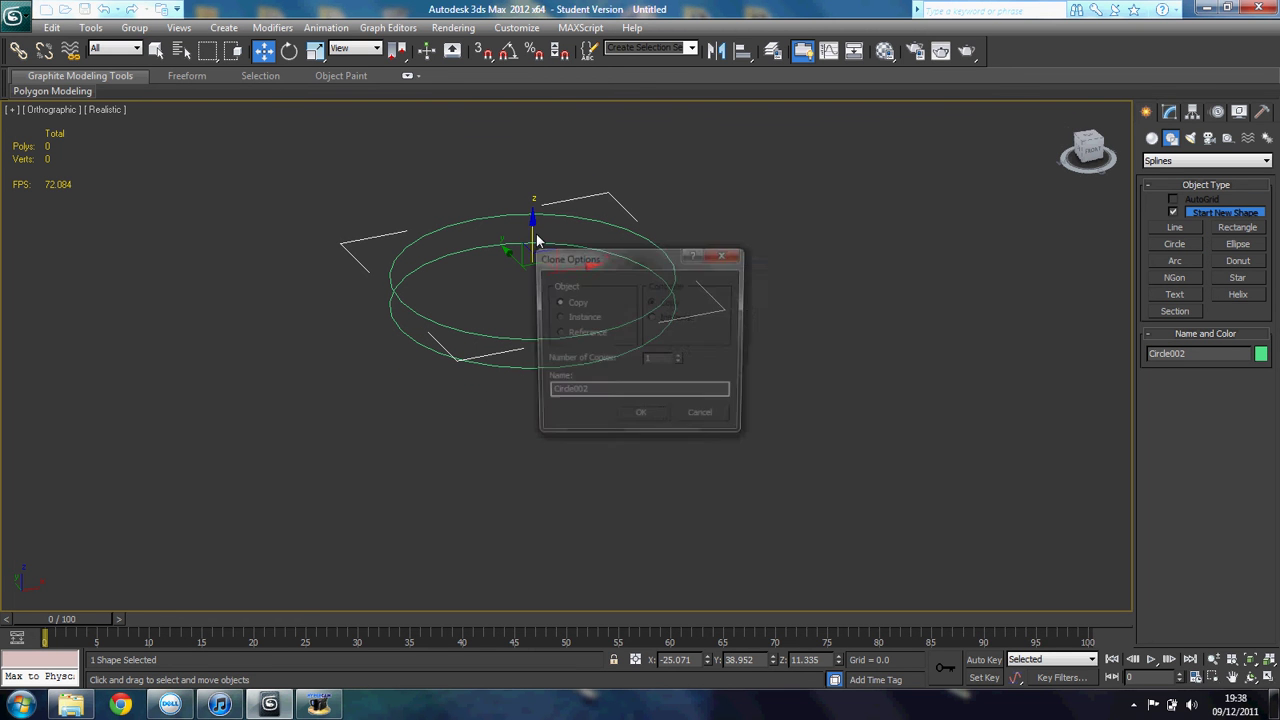
{"action": "left_click", "coordinate": [641, 419]}
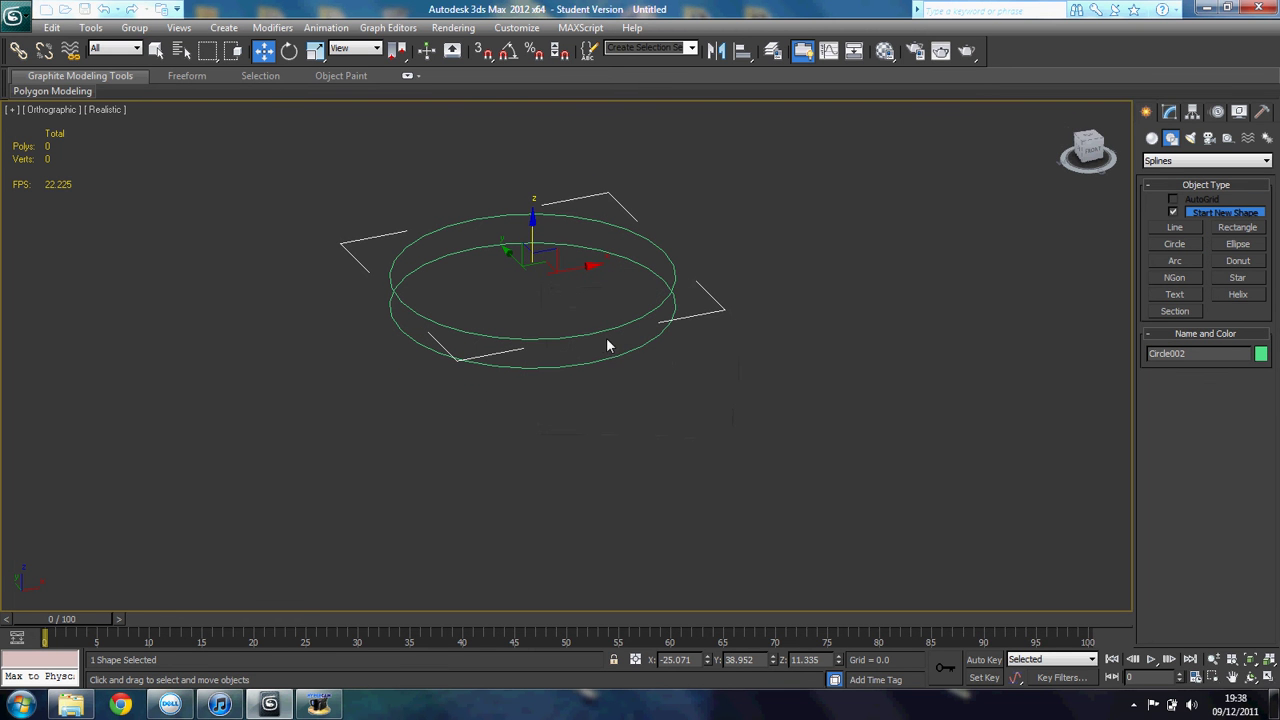
- Create a uniformly scaled-down copy of the upper circle at about 29.6% size, concentric and at the same height
{"action": "left_click", "coordinate": [1178, 243]}
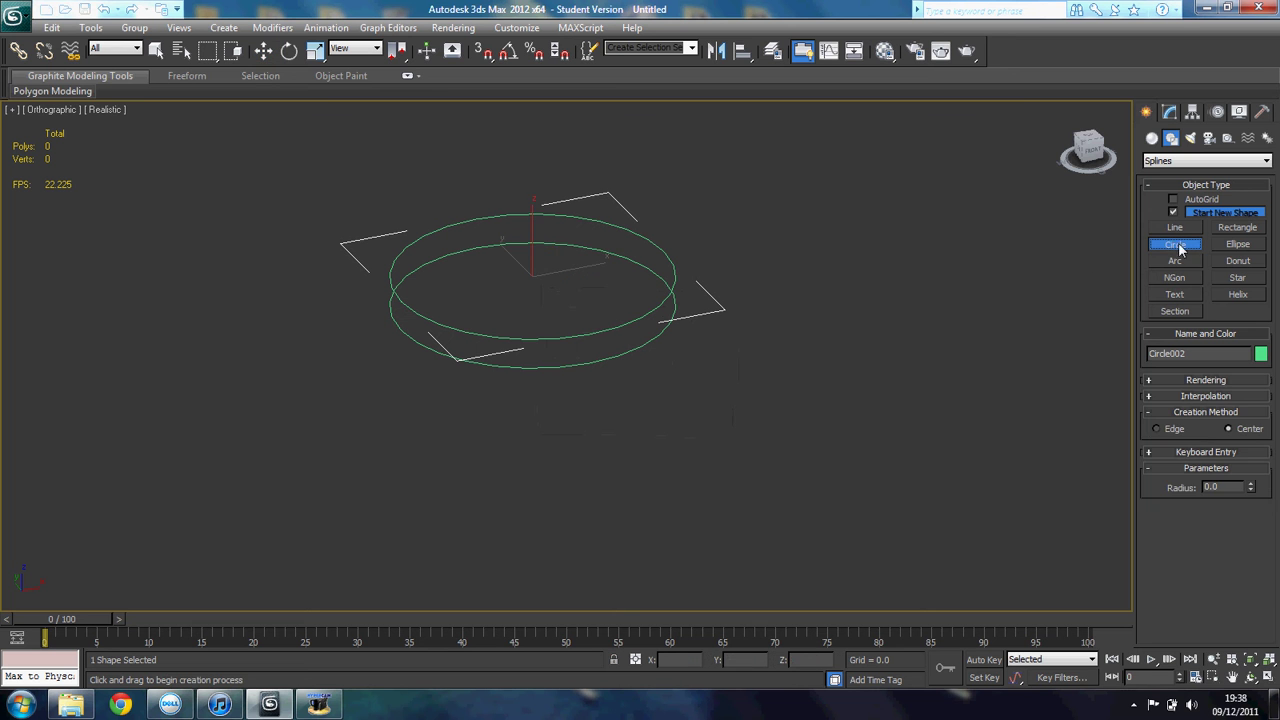
{"action": "left_click", "coordinate": [263, 55]}
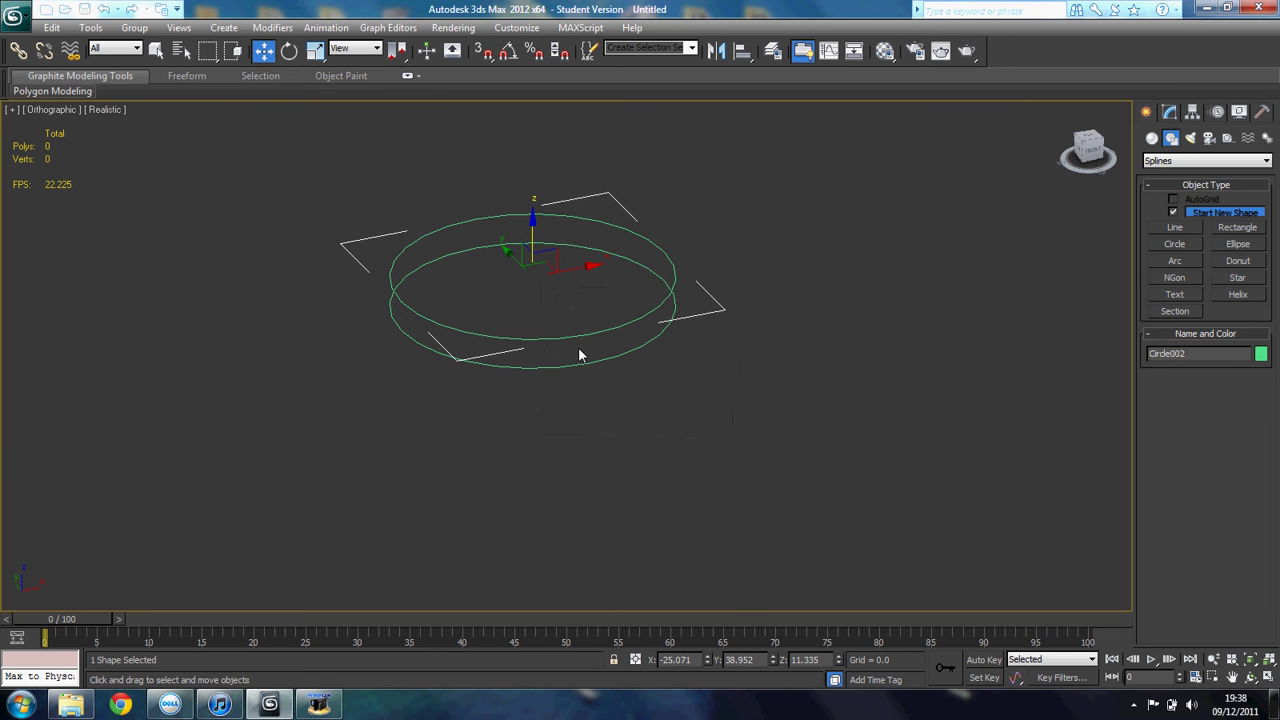
{"action": "left_click", "coordinate": [315, 50]}
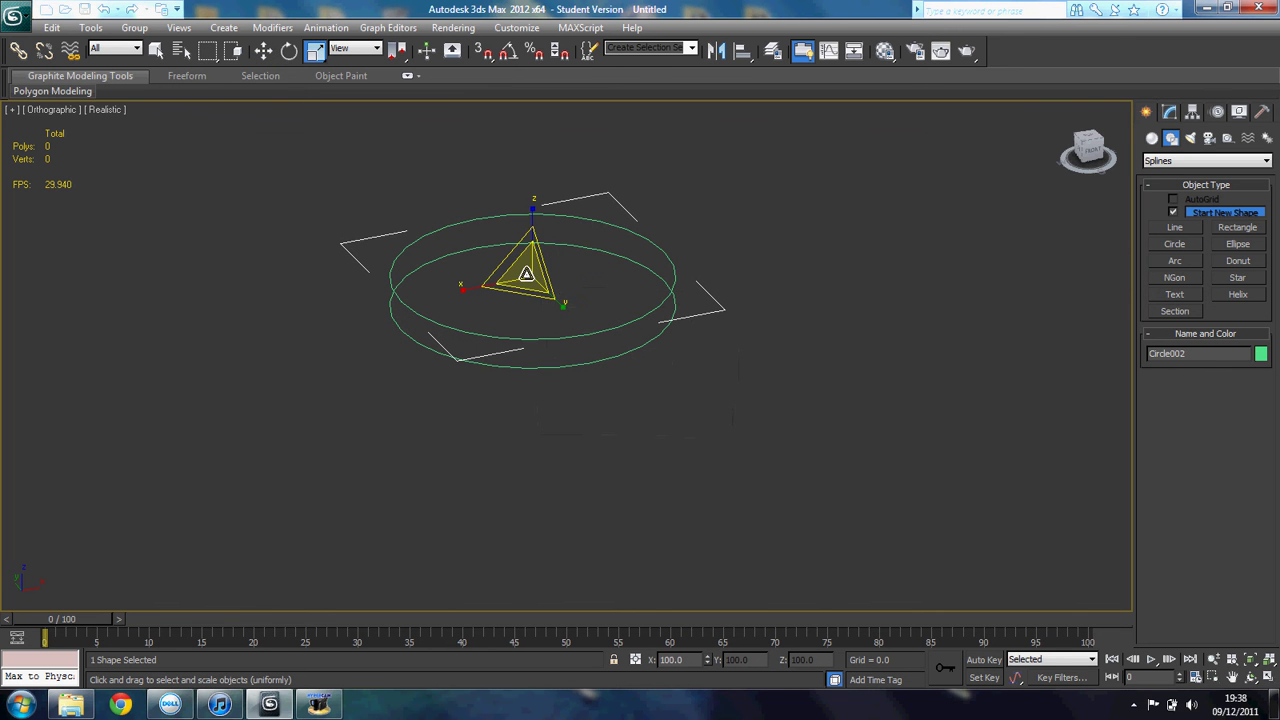
{"action": "left_click_drag", "start_coordinate": [530, 275], "coordinate": [530, 478], "text": "shift"}
{"action": "left_click", "coordinate": [641, 419]}
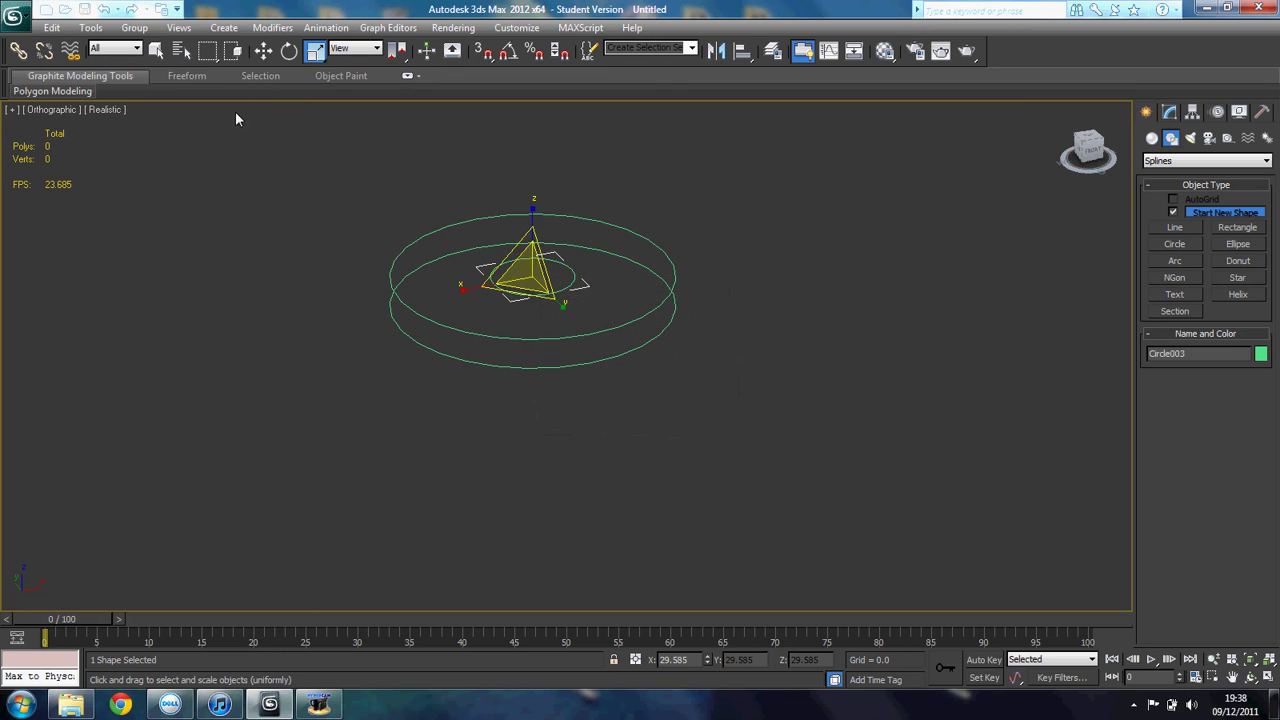
- Copy the small inner circle straight up to a Z height of about 67.8
{"action": "key", "text": "w"}
{"action": "middle_click_drag", "start_coordinate": [512, 290], "coordinate": [510, 425]}
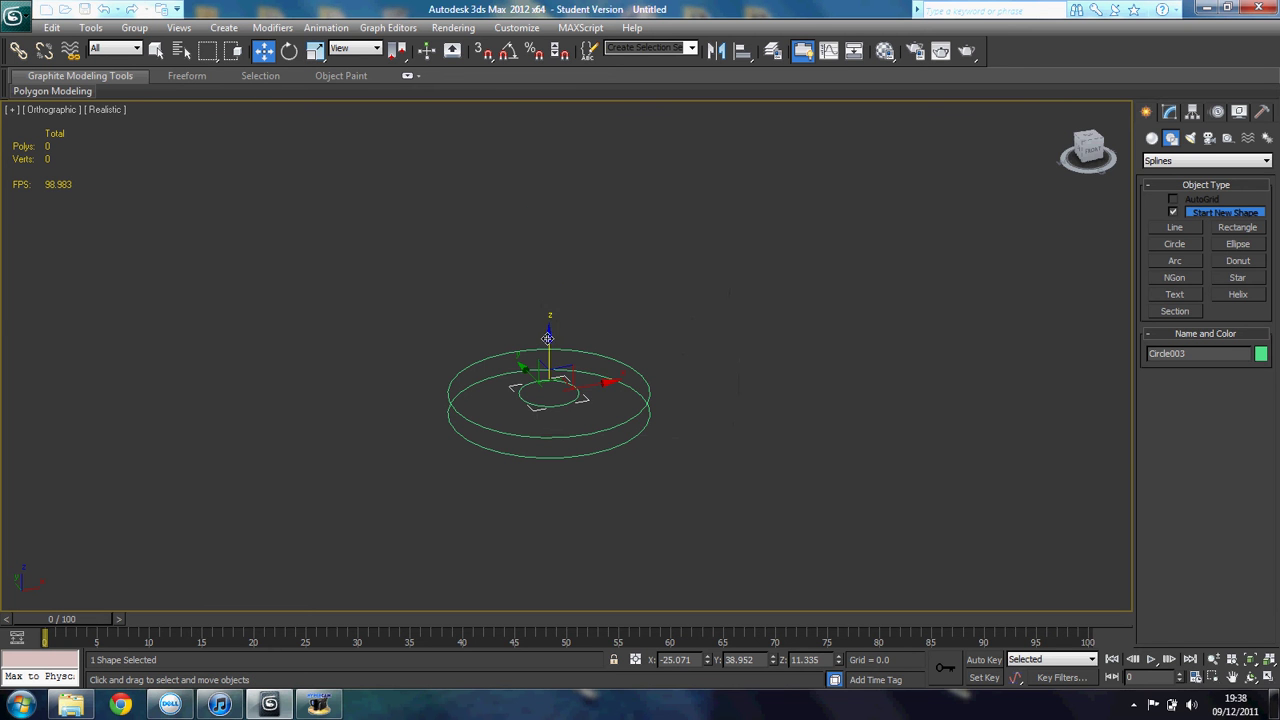
{"action": "left_click_drag", "start_coordinate": [548, 338], "coordinate": [552, 245], "text": "shift"}
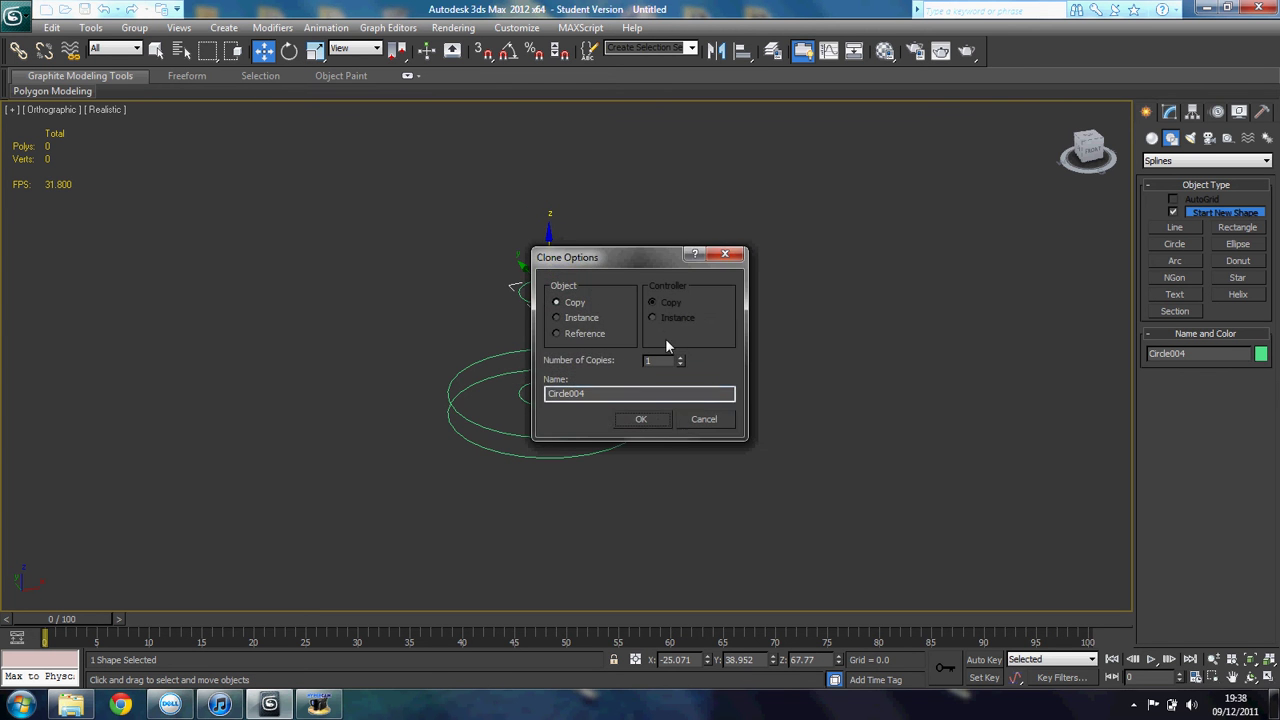
{"action": "left_click", "coordinate": [659, 421]}
- Copy the raised small circle straight up to a Z height of about 138.9
{"action": "scroll", "coordinate": [643, 449], "scroll_direction": "down", "scroll_amount": 2}
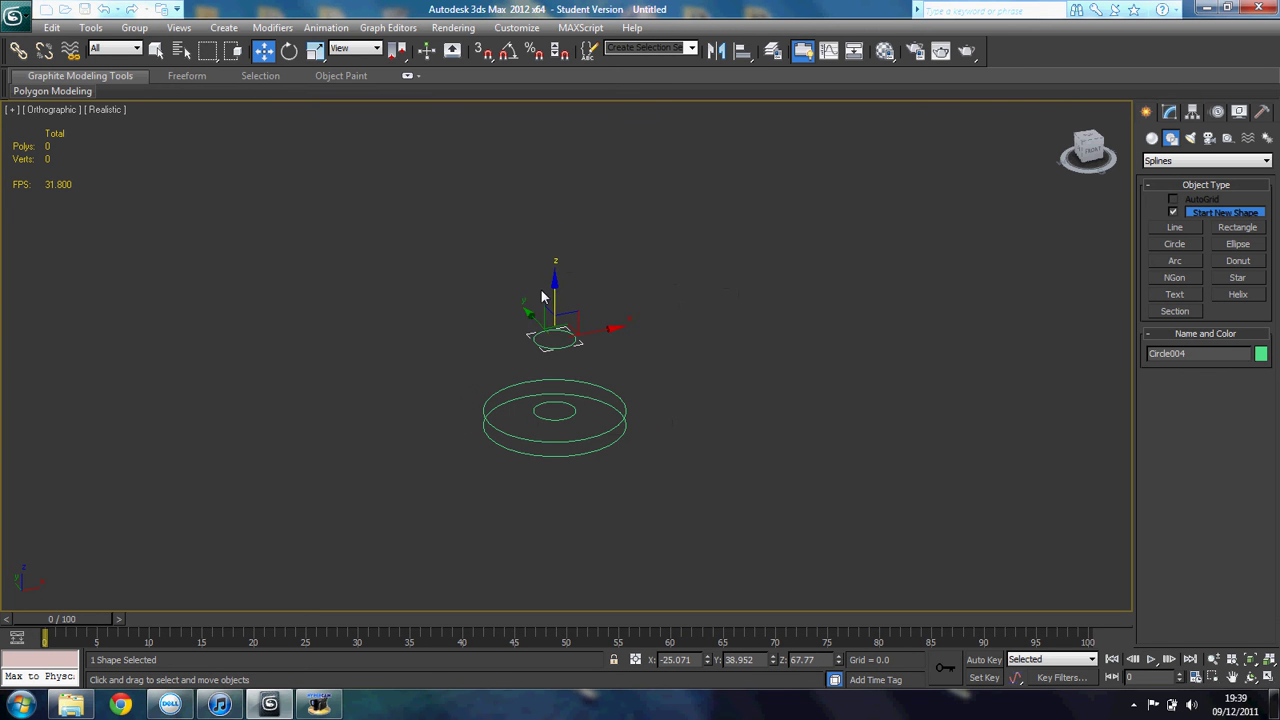
{"action": "left_click_drag", "start_coordinate": [554, 291], "coordinate": [555, 193], "text": "shift"}
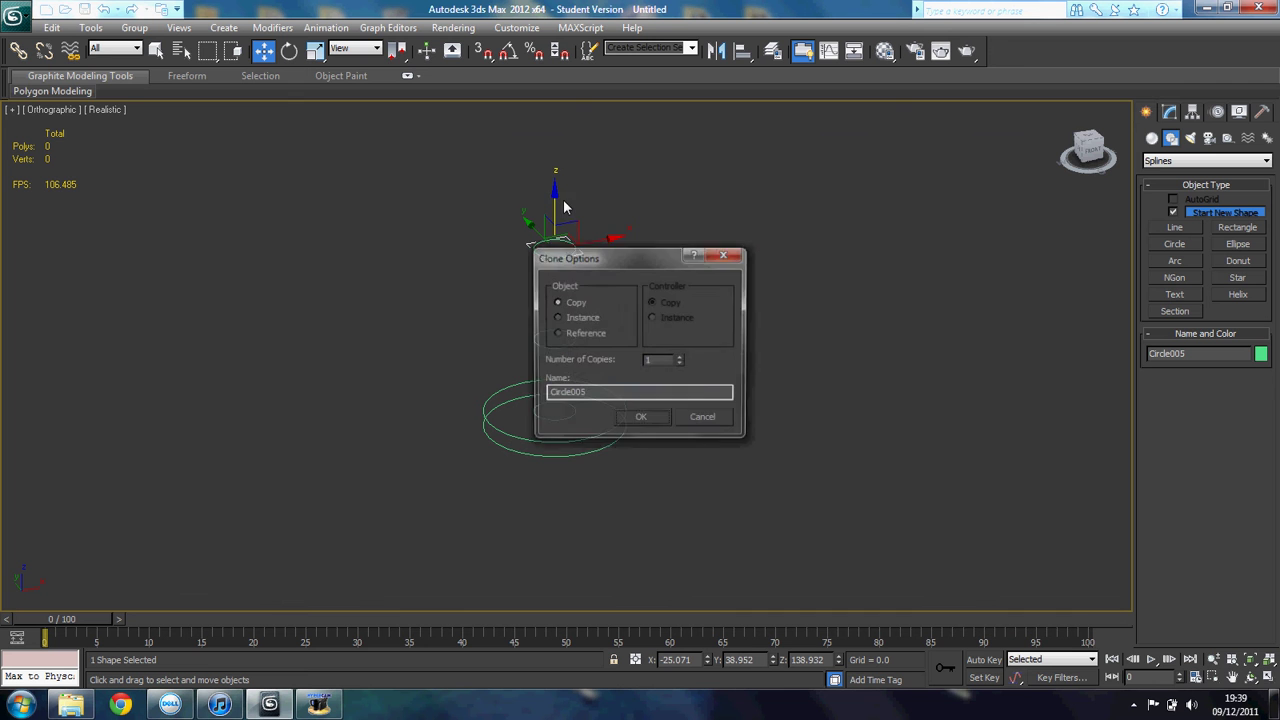
{"action": "left_click", "coordinate": [644, 420]}
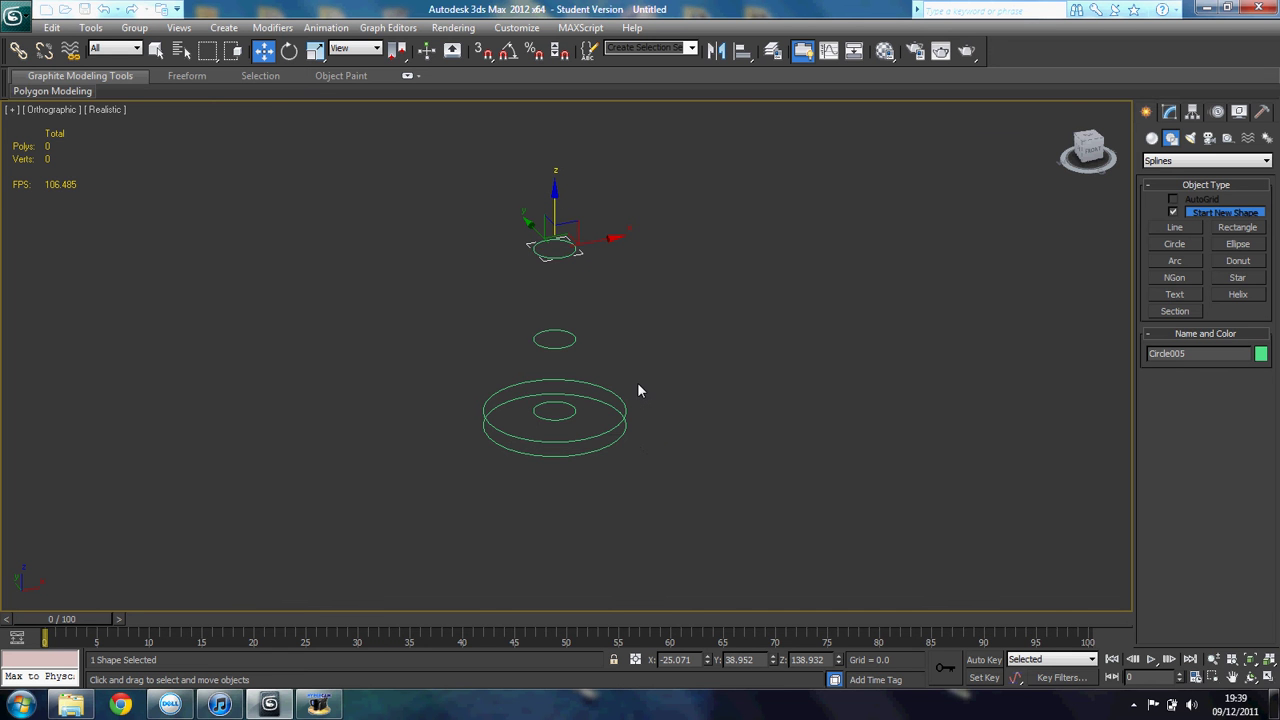
{"action": "middle_click_drag", "start_coordinate": [703, 437], "coordinate": [601, 452], "text": "alt"}
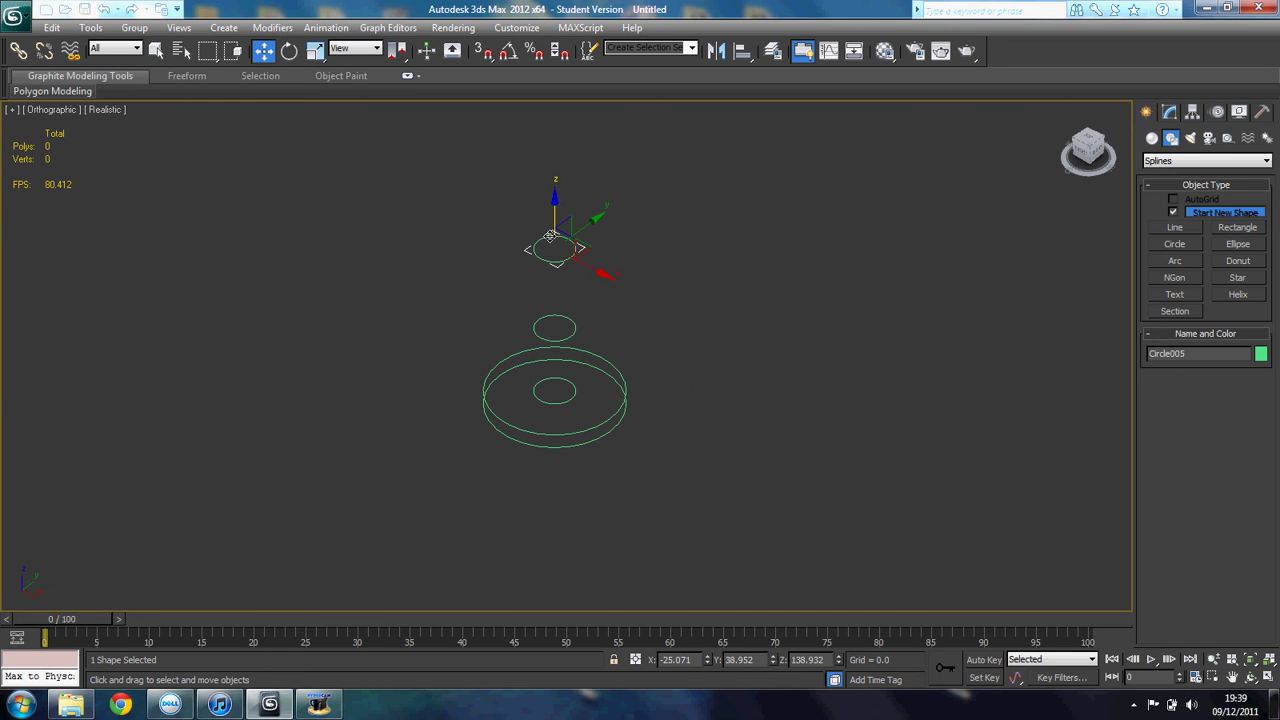
{"action": "left_click", "coordinate": [315, 50]}
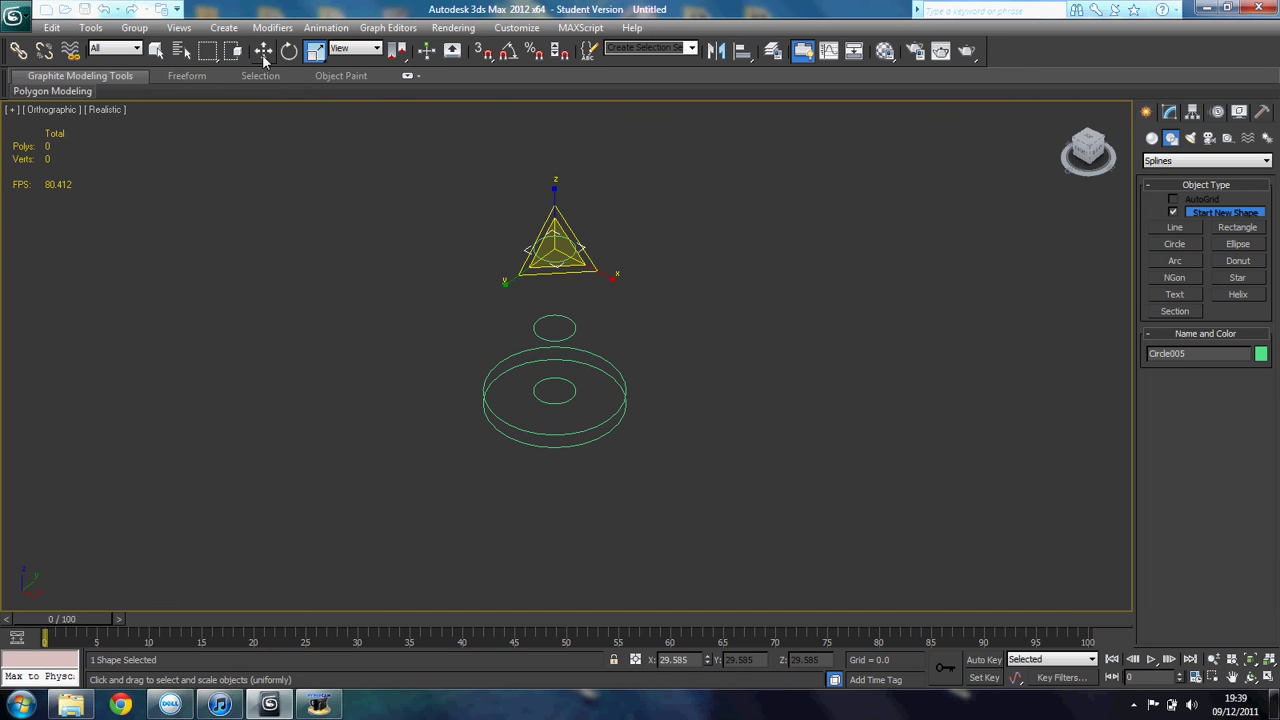
{"action": "left_click", "coordinate": [264, 52]}
{"action": "left_click_drag", "start_coordinate": [553, 213], "coordinate": [553, 193], "text": "shift"}
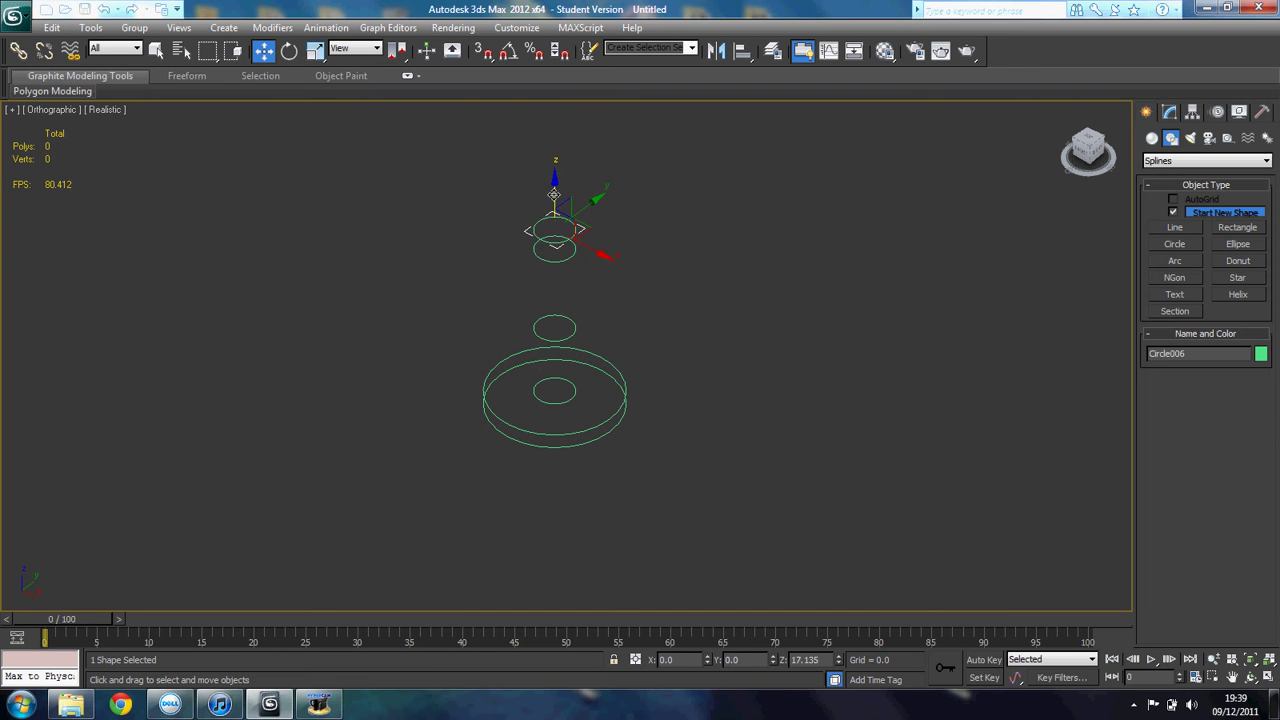
{"action": "right_click", "coordinate": [553, 193]}
{"action": "left_click", "coordinate": [315, 50]}
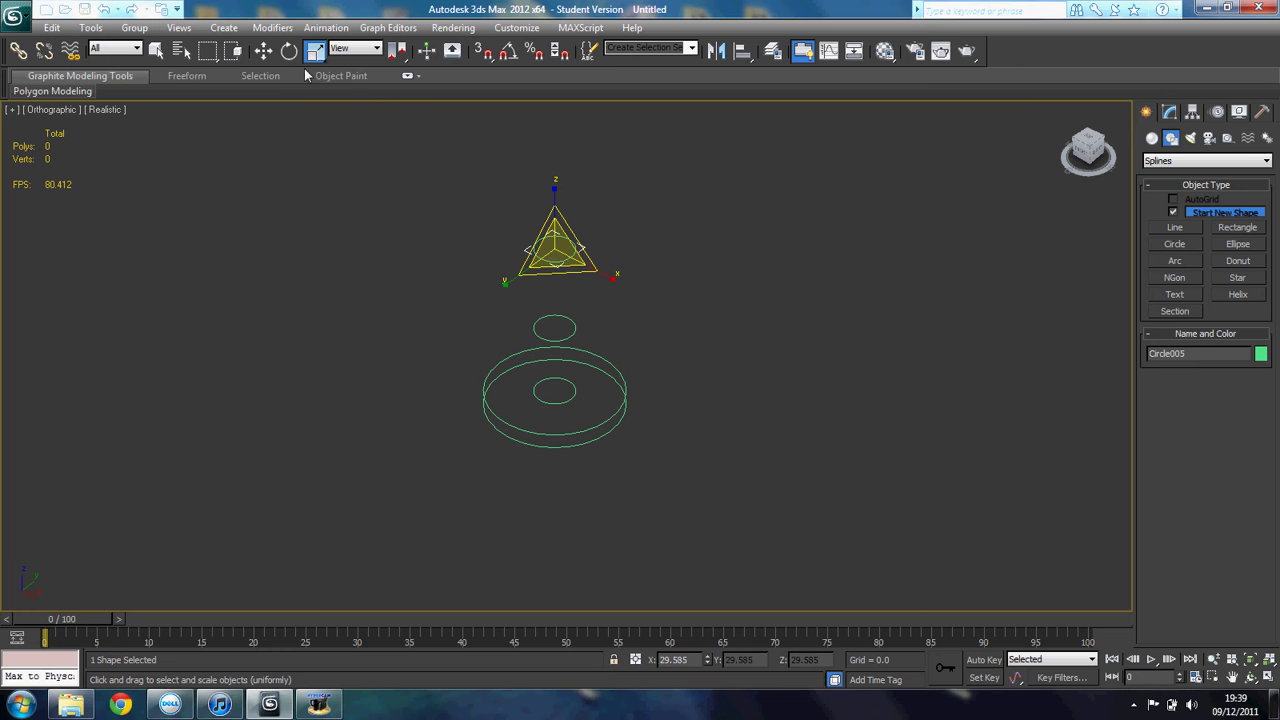
- Copy the topmost circle up to a Z height of about 165.4 and uniformly scale the copy down slightly
{"action": "key", "text": "w"}
{"action": "left_click_drag", "start_coordinate": [554, 214], "coordinate": [554, 186], "text": "shift"}
{"action": "left_click", "coordinate": [641, 420]}
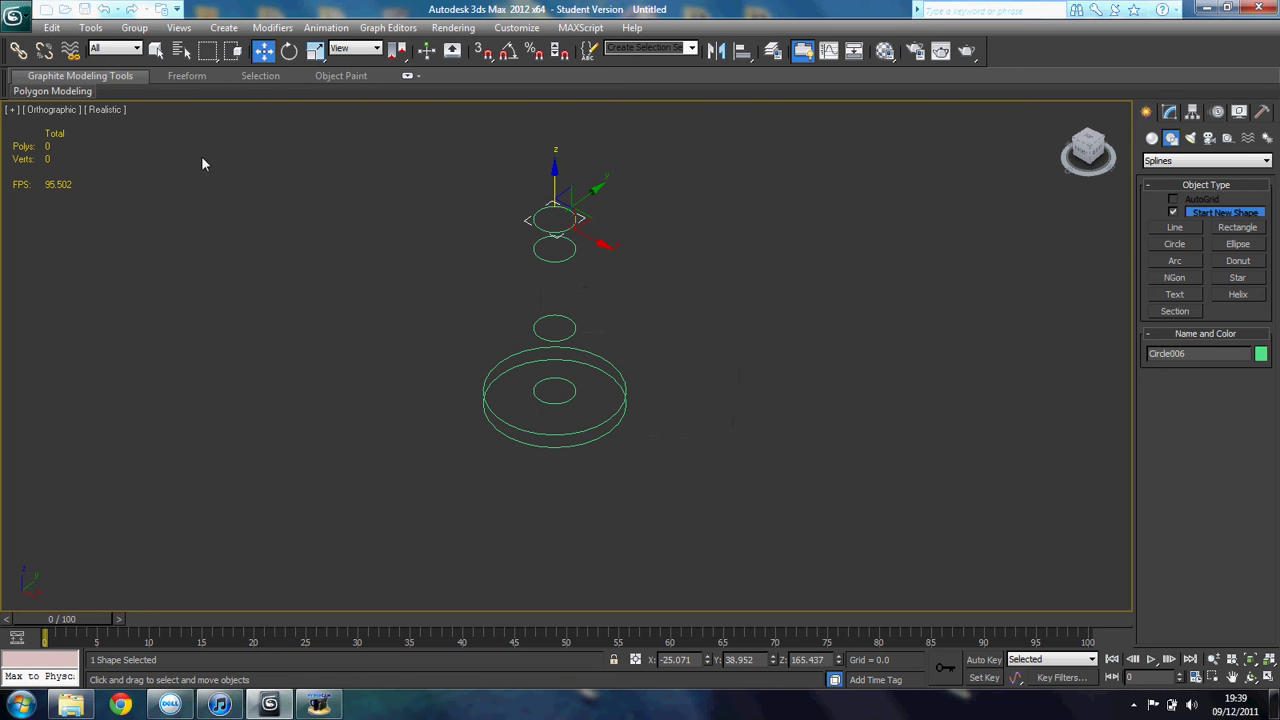
{"action": "left_click", "coordinate": [315, 50]}
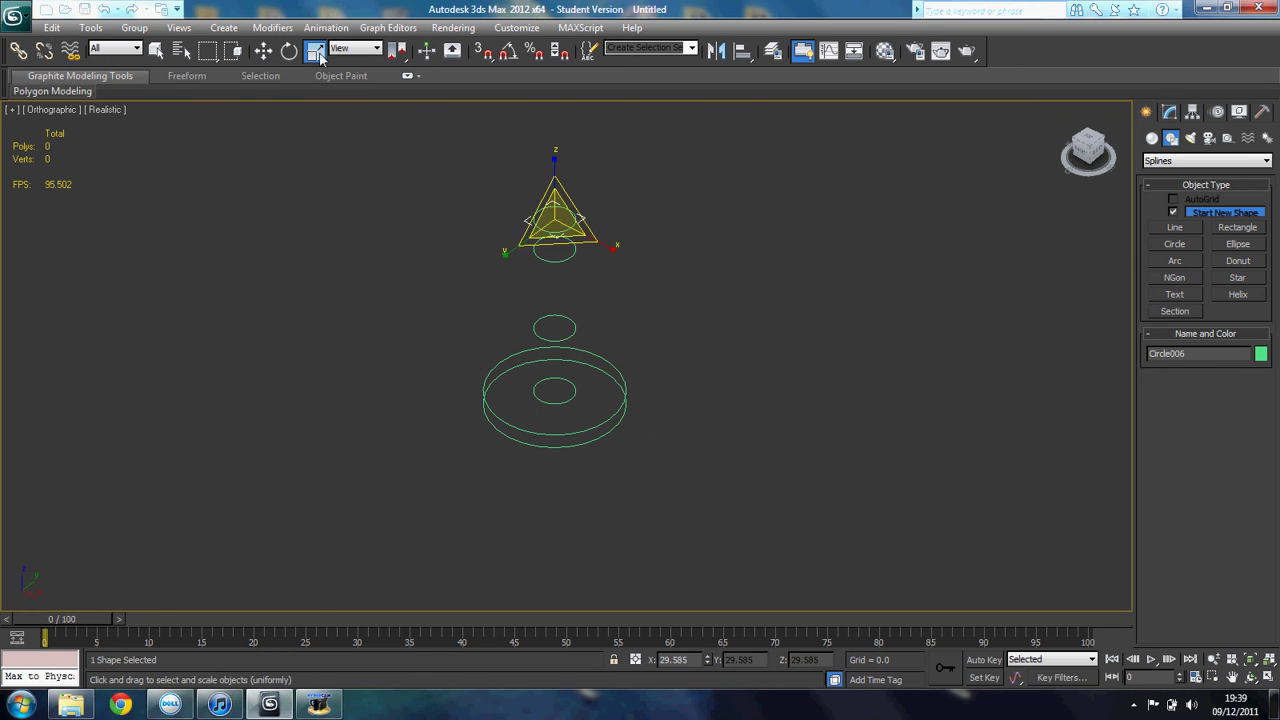
{"action": "left_click_drag", "start_coordinate": [569, 241], "coordinate": [576, 259]}
- Copy the topmost circle up to a Z height of about 197.3 and scale the copy up to about 148.6%
{"action": "left_click", "coordinate": [263, 50]}
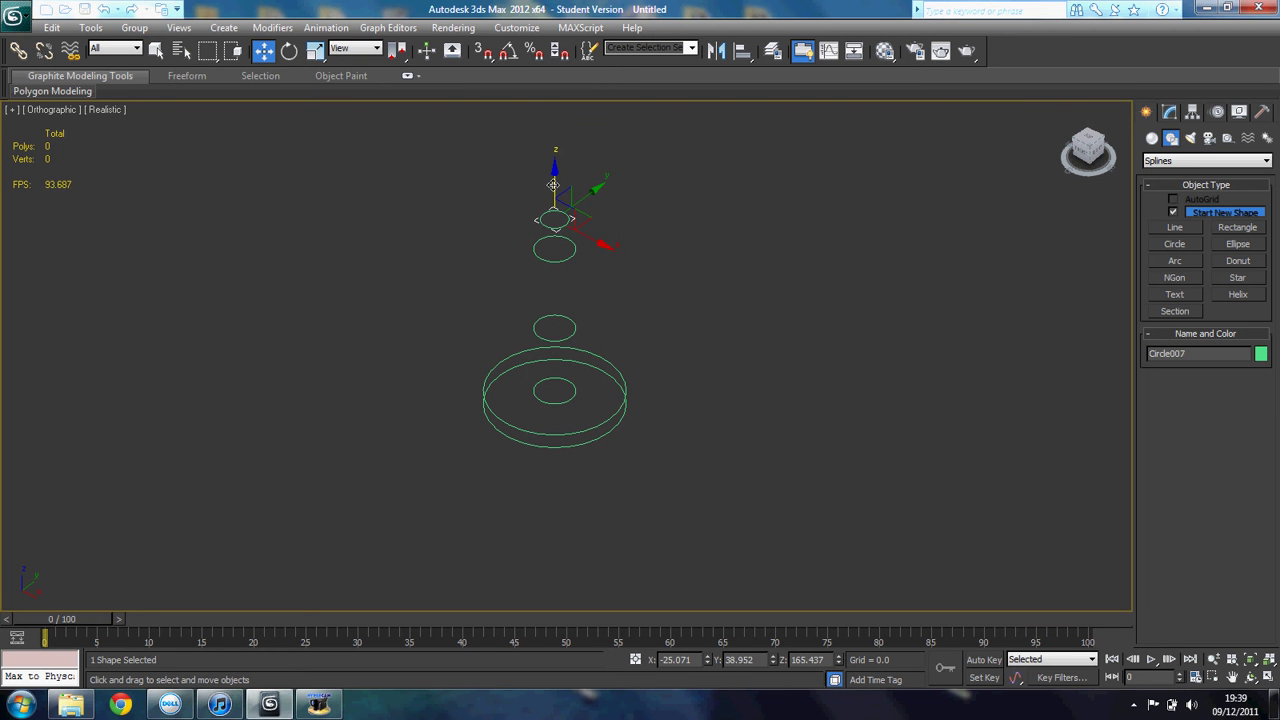
{"action": "left_click_drag", "start_coordinate": [553, 184], "coordinate": [553, 148], "text": "shift"}
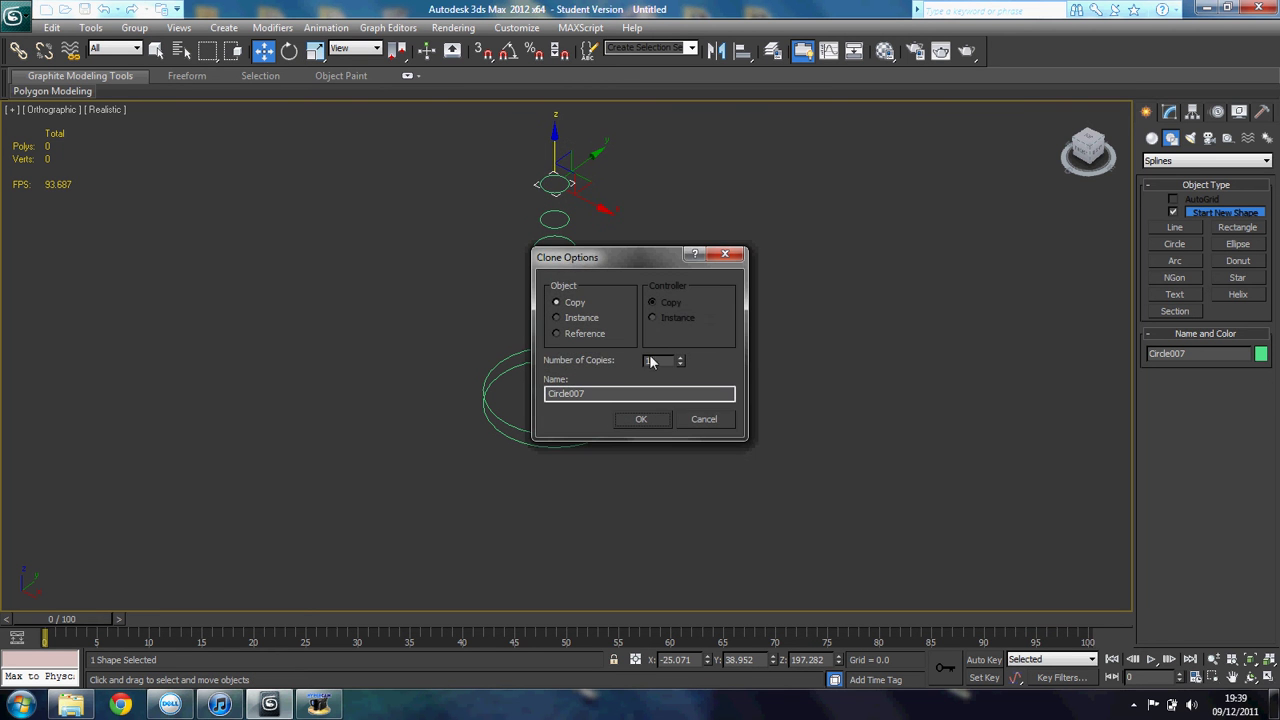
{"action": "left_click", "coordinate": [637, 420]}
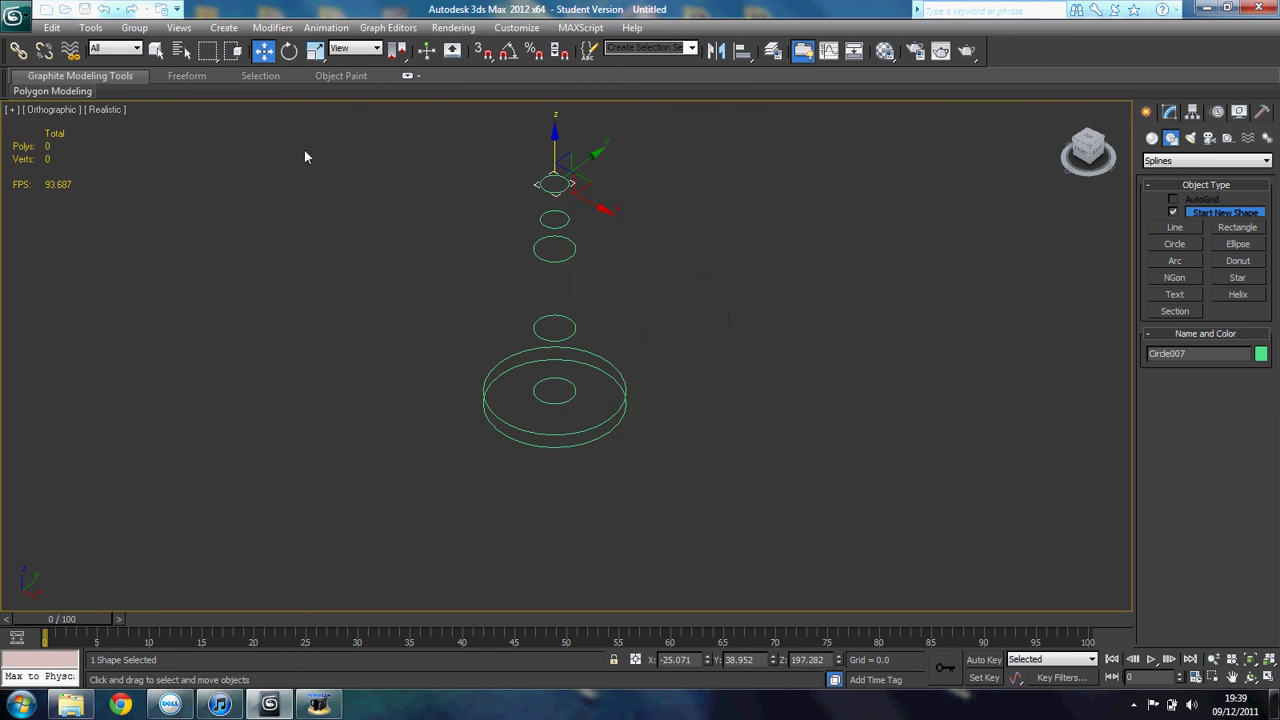
{"action": "left_click", "coordinate": [315, 50]}
{"action": "left_click_drag", "start_coordinate": [550, 163], "coordinate": [480, 453]}
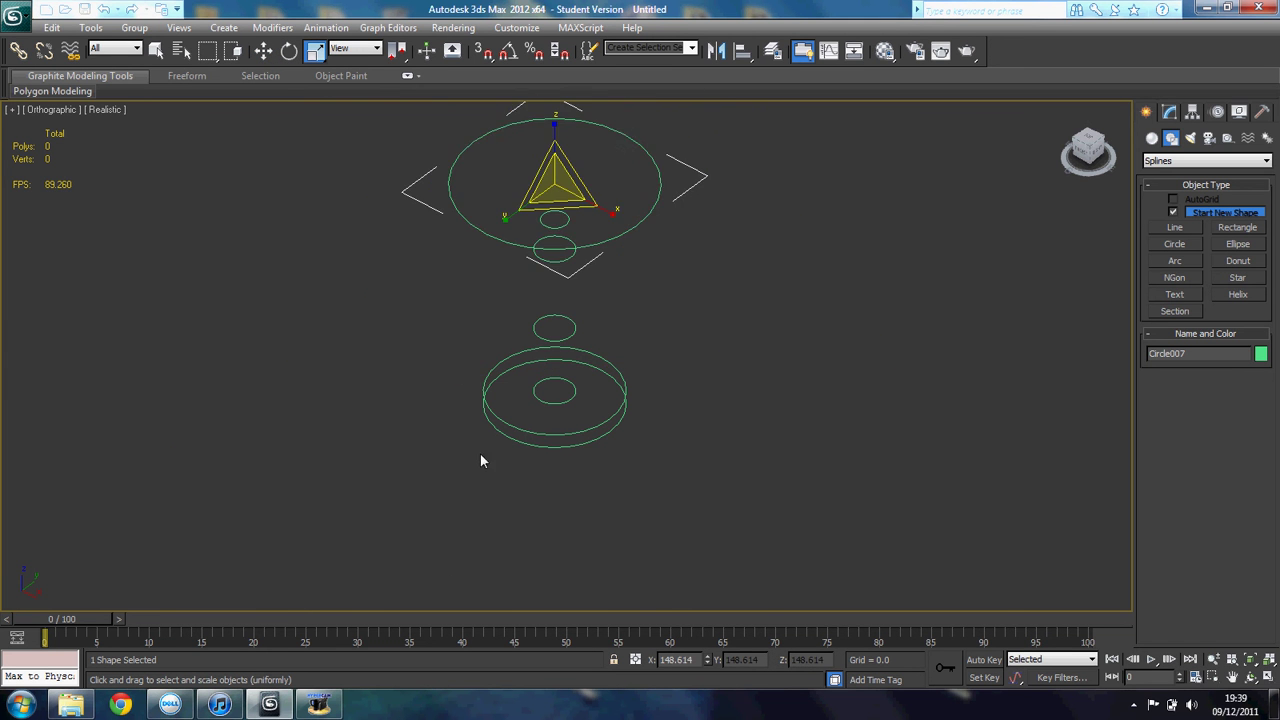
- Copy the large top circle up to a Z height of about 255.8 and scale the copy down to about 98.9%
{"action": "middle_click_drag", "start_coordinate": [480, 453], "coordinate": [522, 556]}
{"action": "left_click", "coordinate": [262, 52]}
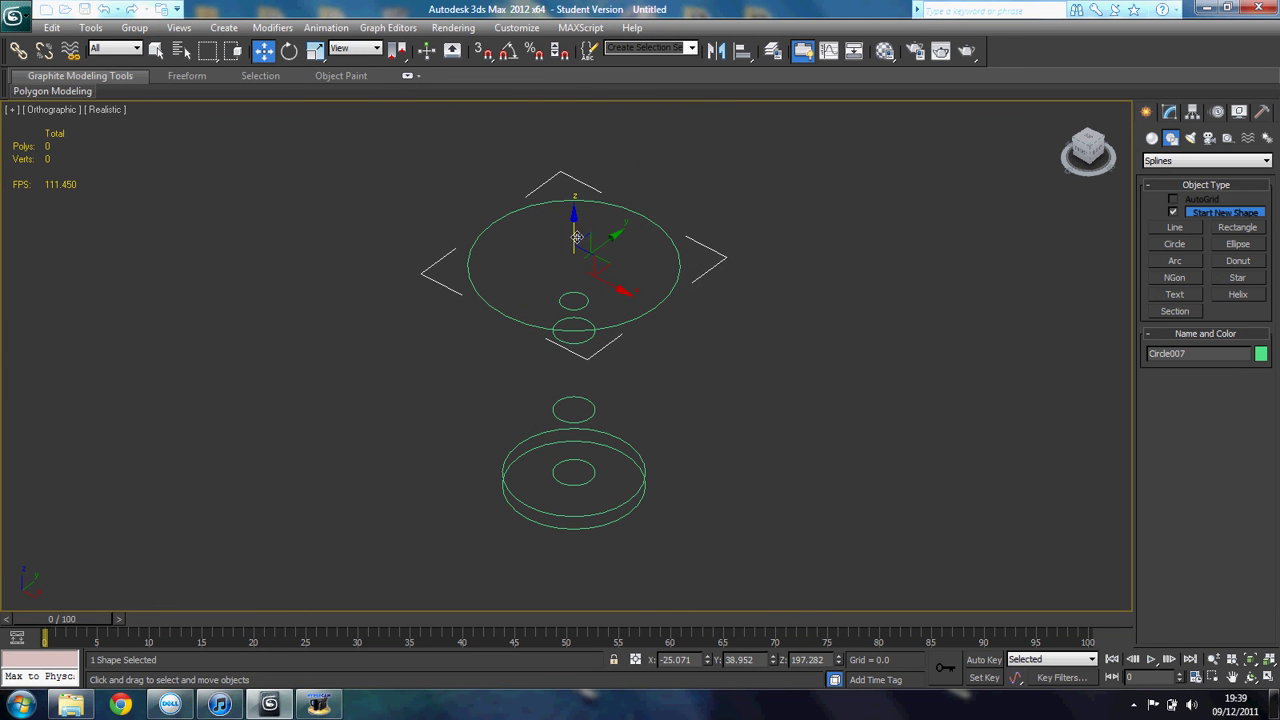
{"action": "left_click_drag", "start_coordinate": [577, 237], "coordinate": [577, 173], "text": "shift"}
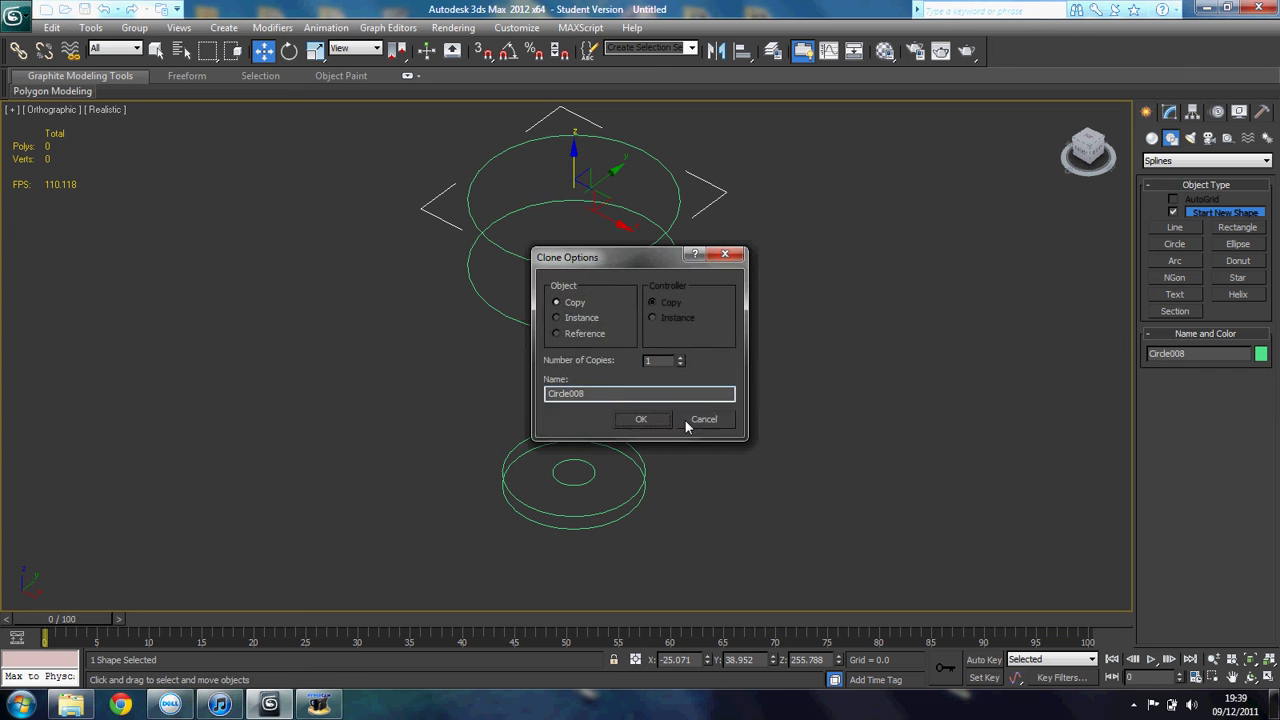
{"action": "left_click", "coordinate": [648, 421]}
{"action": "left_click", "coordinate": [315, 51]}
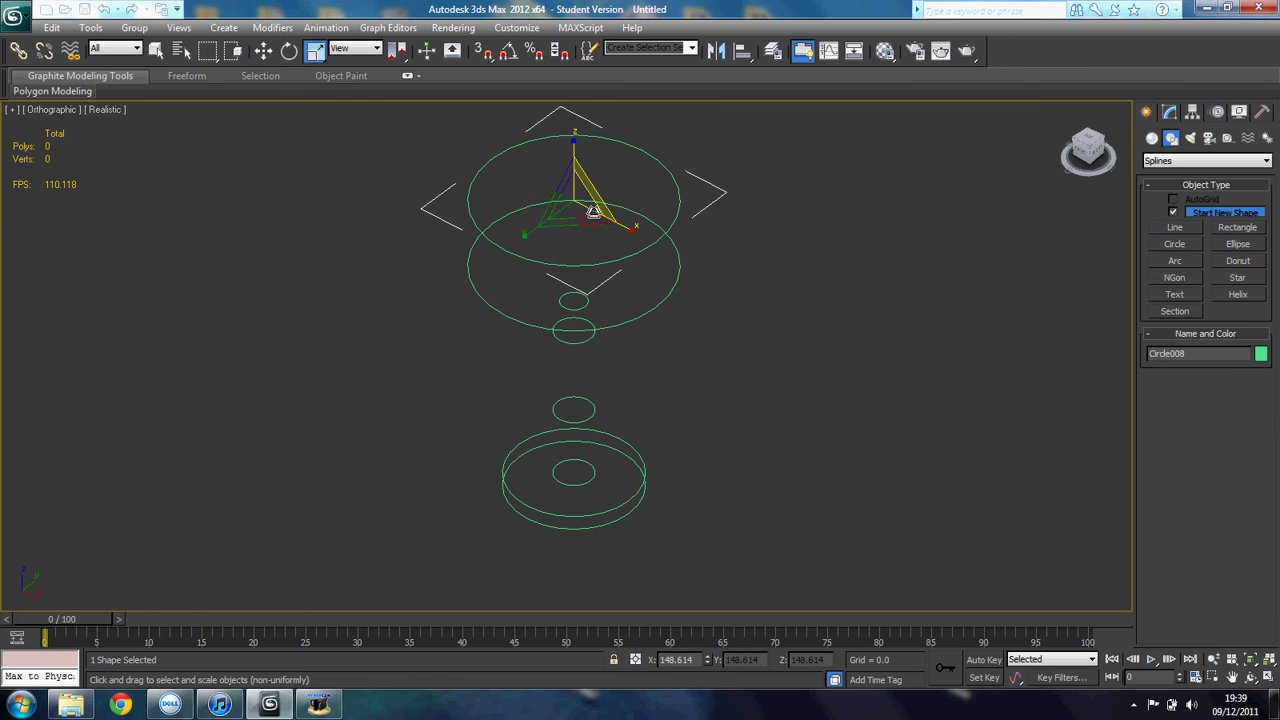
{"action": "left_click_drag", "start_coordinate": [594, 212], "coordinate": [598, 247]}
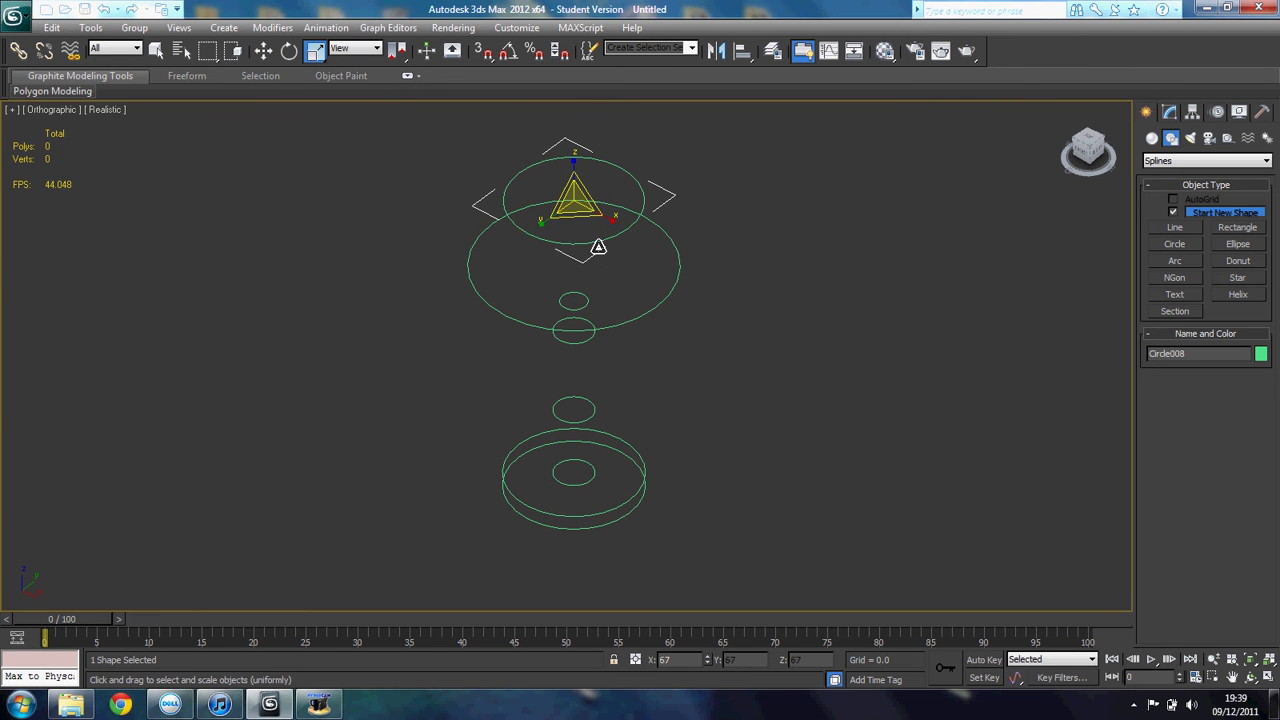
- Create a concentric, uniformly scaled-down copy of the topmost circle at about 48.4% size
{"action": "left_click", "coordinate": [263, 51]}
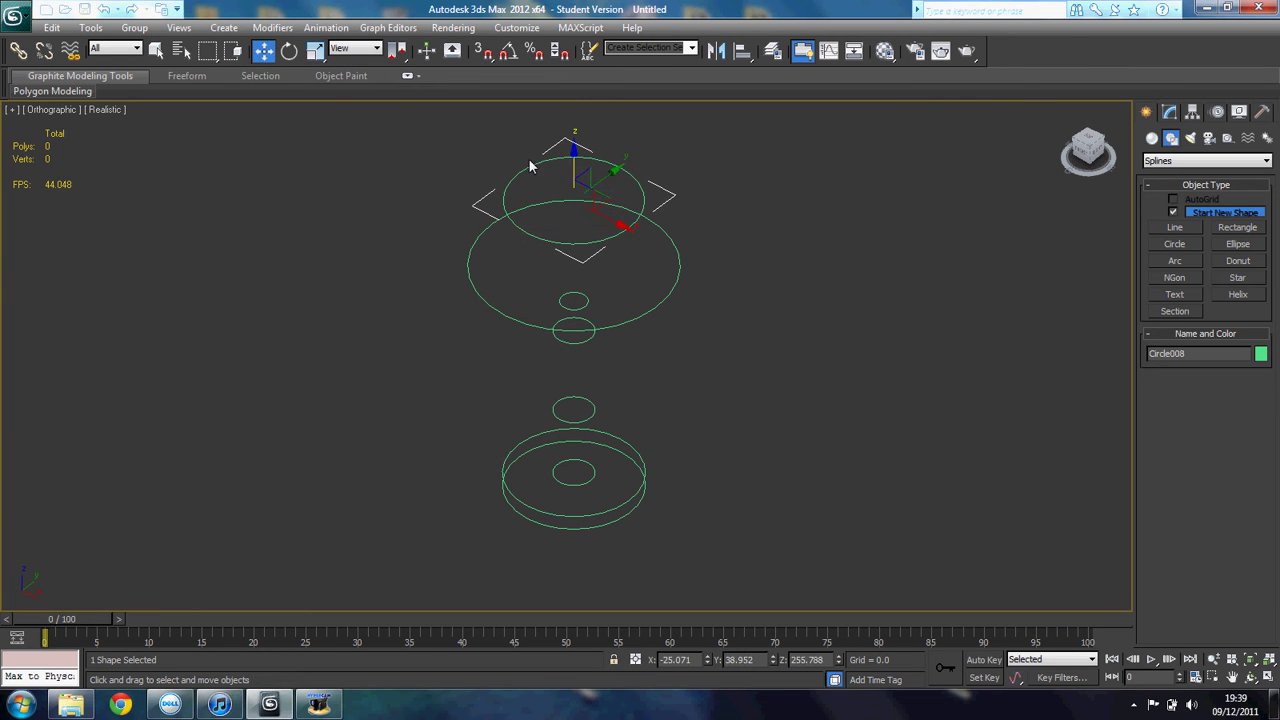
{"action": "left_click", "coordinate": [314, 52]}
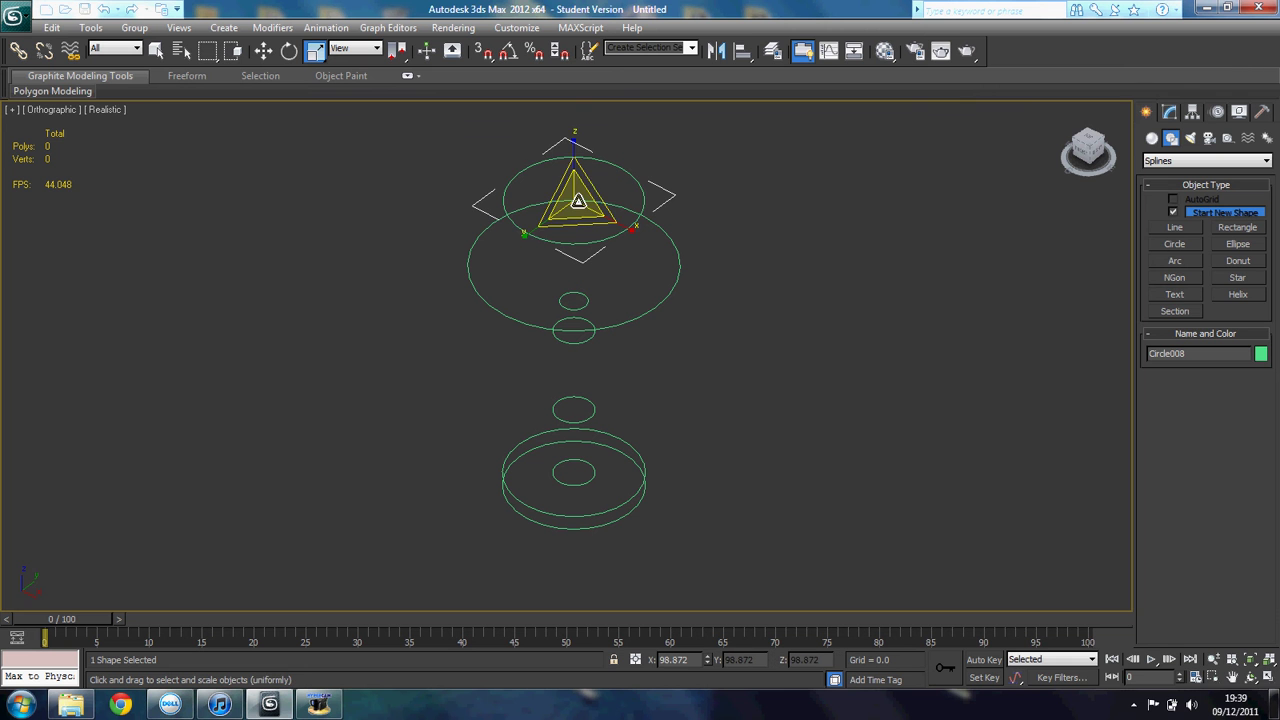
{"action": "left_click_drag", "start_coordinate": [578, 201], "coordinate": [566, 300]}
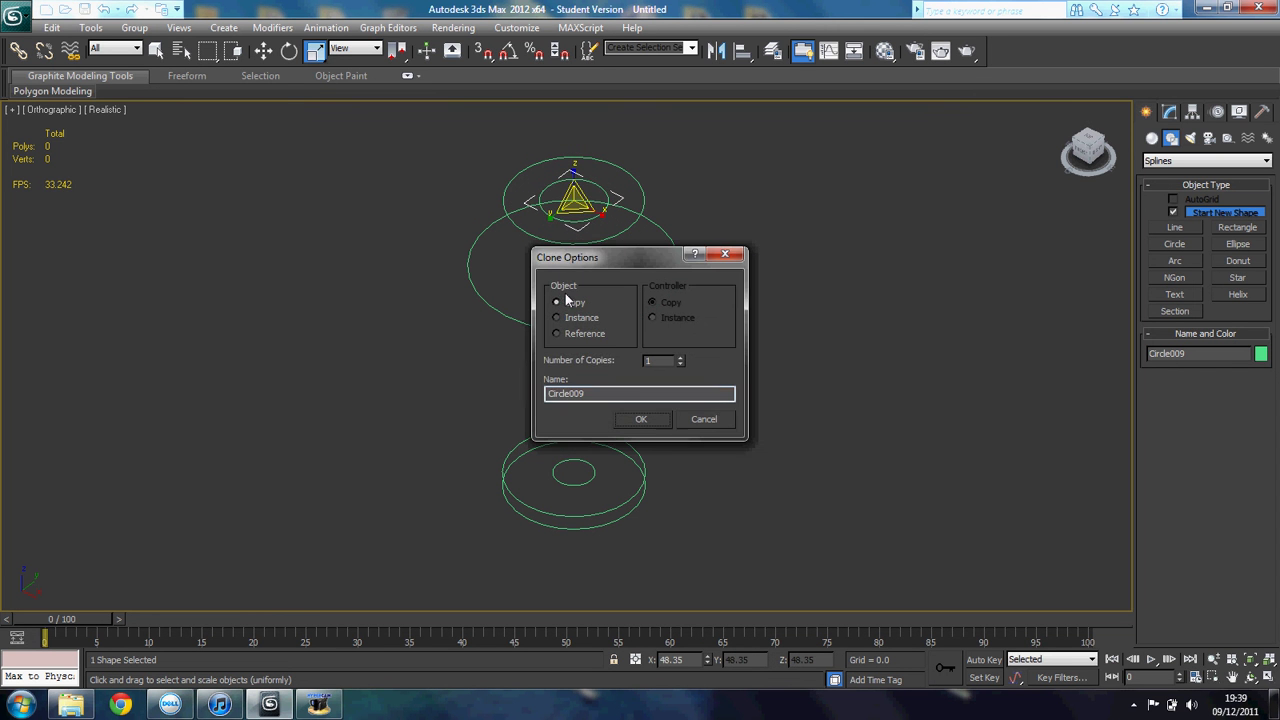
{"action": "left_click", "coordinate": [660, 421]}
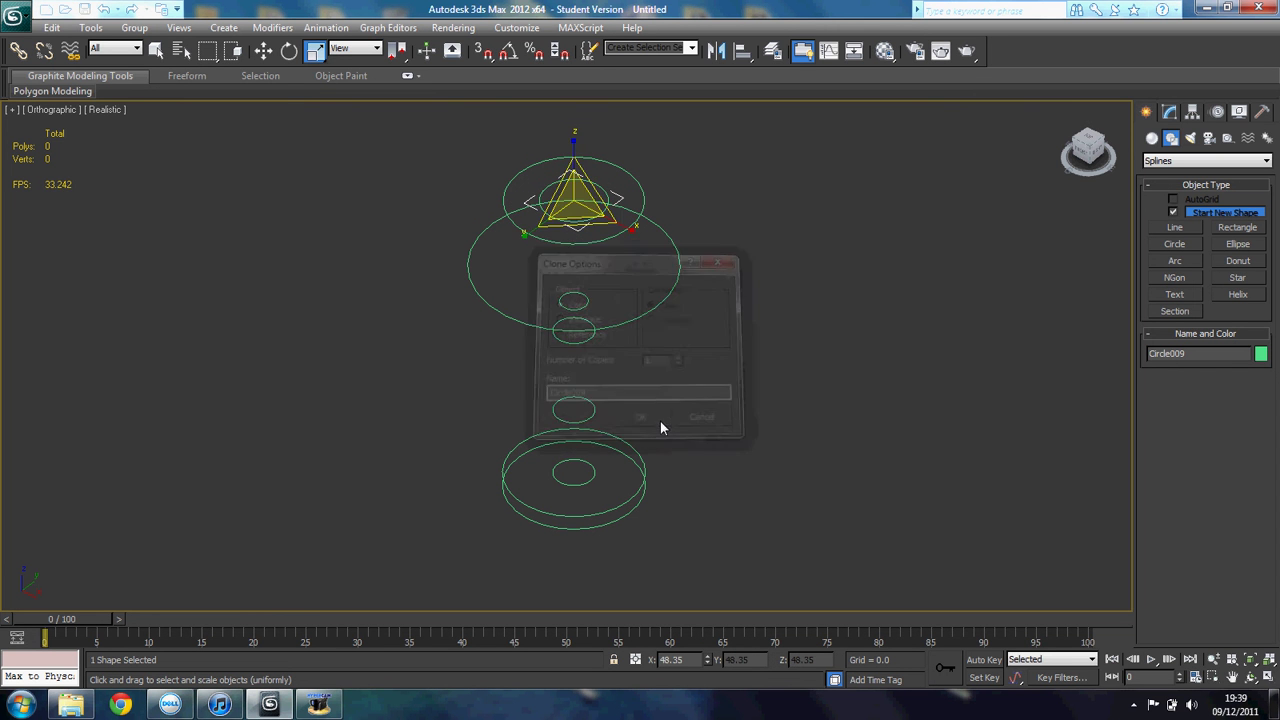
- Move the newly scaled-down copy of the top circle up to a Z height of about 308.9
{"action": "left_click", "coordinate": [263, 50]}
{"action": "left_click_drag", "start_coordinate": [576, 160], "coordinate": [584, 105]}
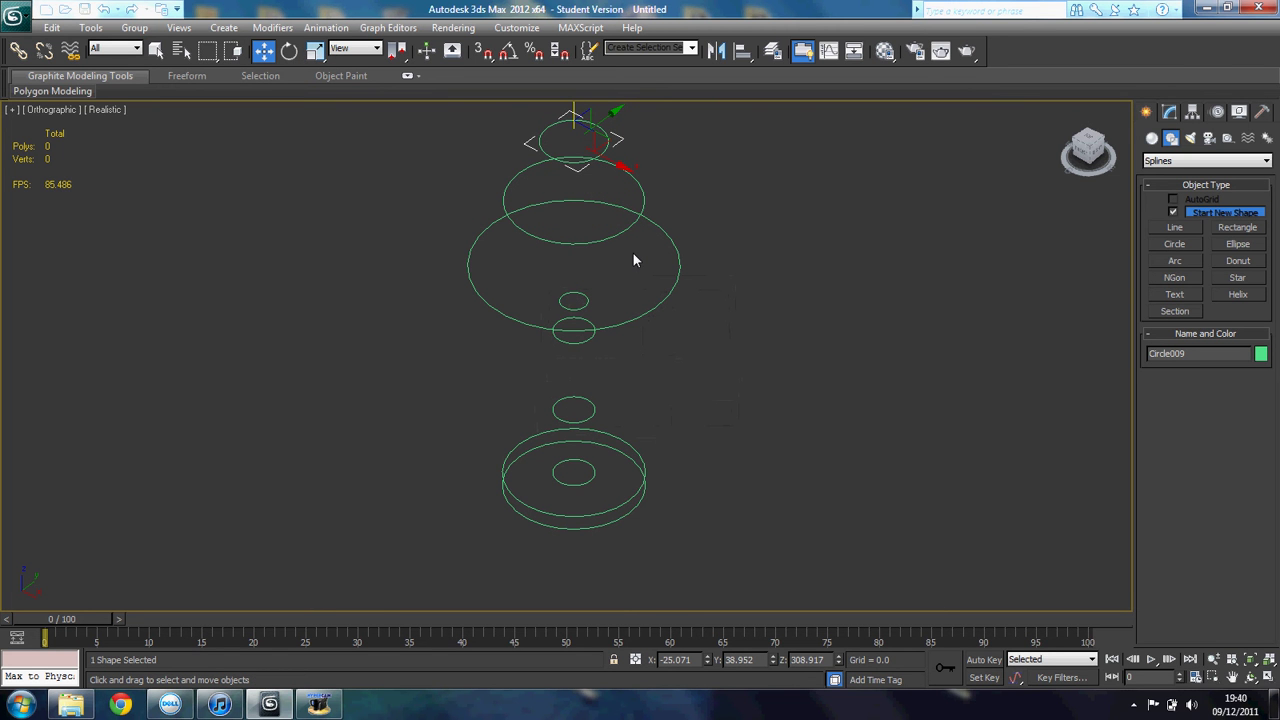
{"action": "mouse_move", "coordinate": [606, 357]}
{"action": "middle_mouse_down", "text": "alt"}
{"action": "mouse_move", "coordinate": [643, 302]}
{"action": "mouse_move", "coordinate": [666, 298]}
{"action": "mouse_move", "coordinate": [617, 340]}
{"action": "middle_mouse_up", "text": "alt"}
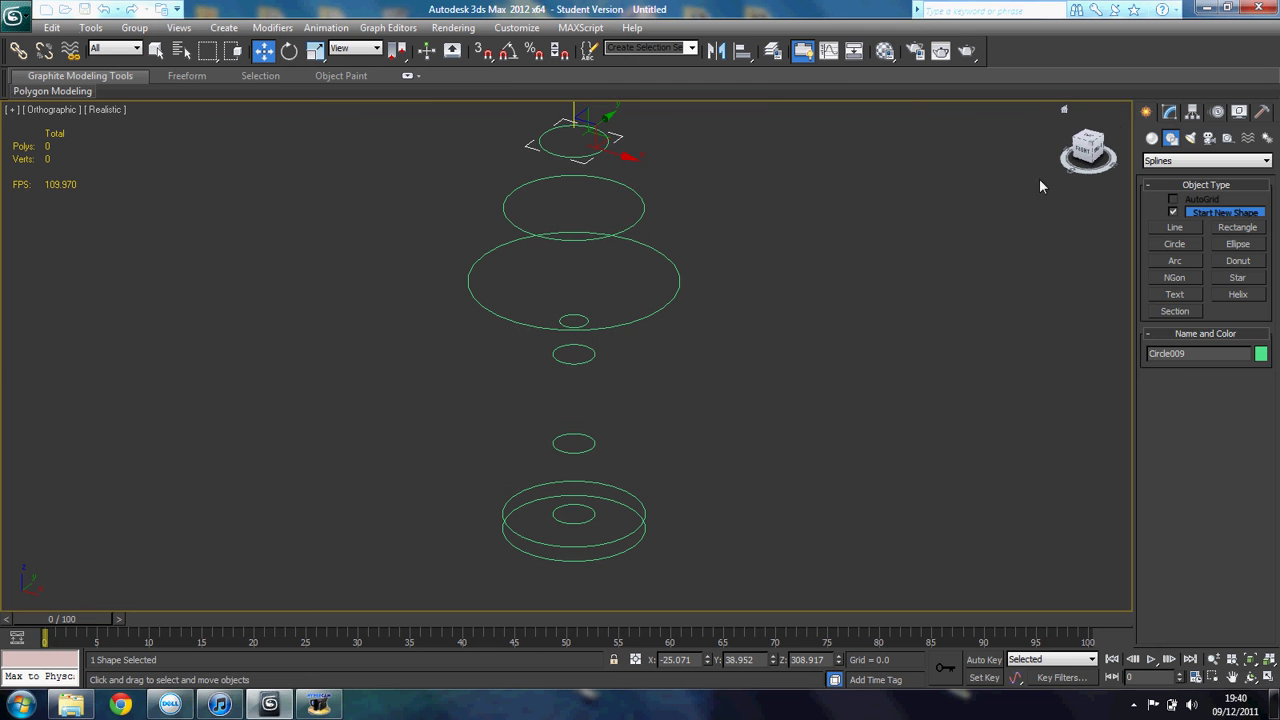
- Convert the topmost circle to an Editable Spline
{"action": "left_click", "coordinate": [1172, 112]}
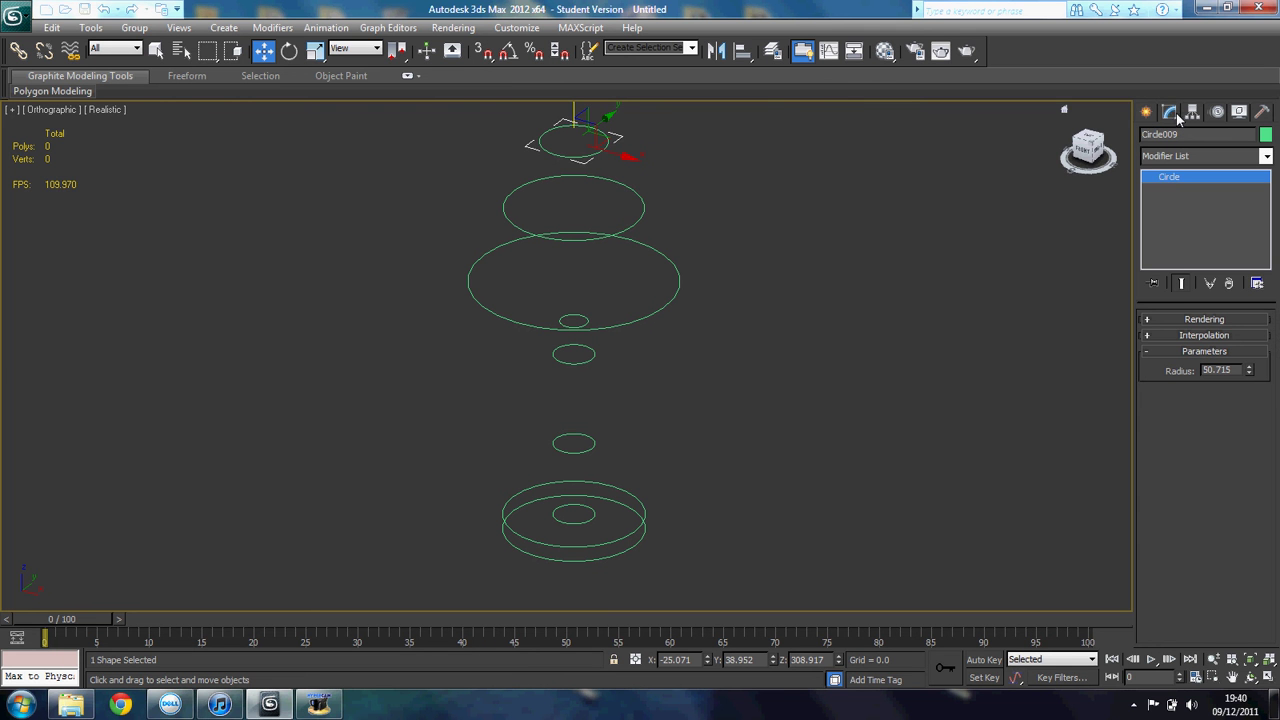
{"action": "right_click", "coordinate": [556, 156]}
{"action": "mouse_move", "coordinate": [668, 301]}
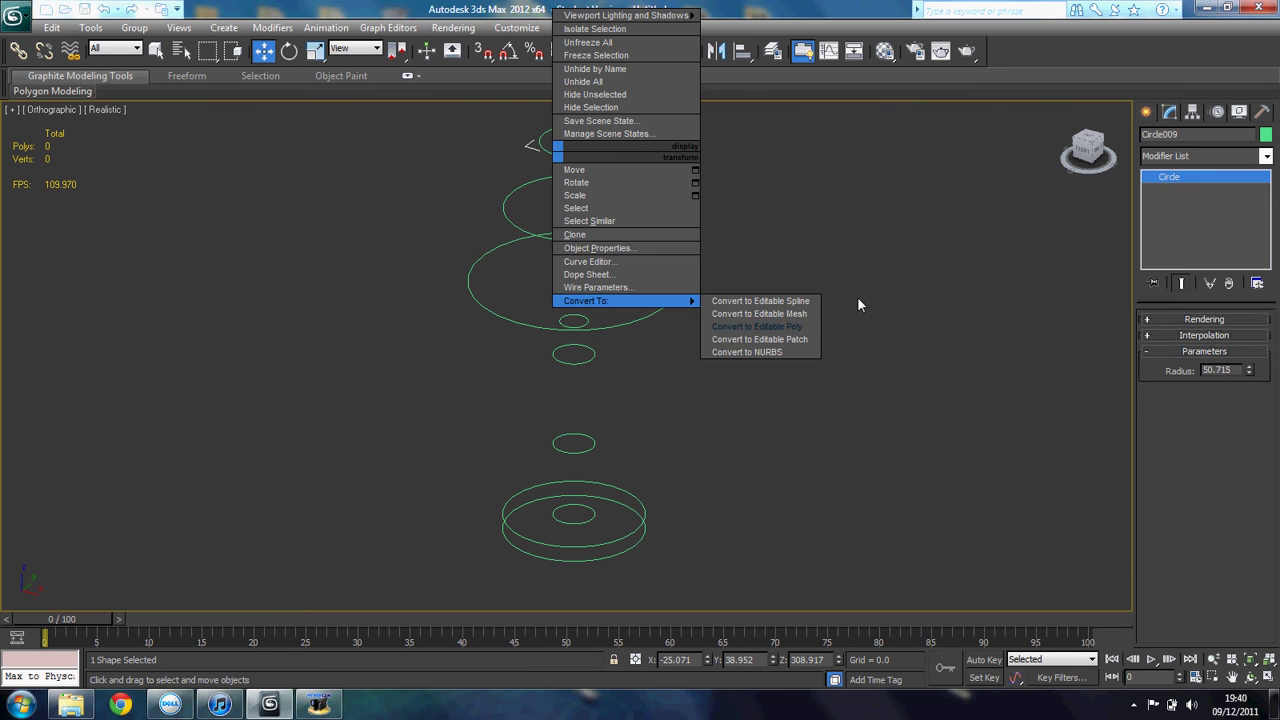
{"action": "right_click", "coordinate": [554, 159]}
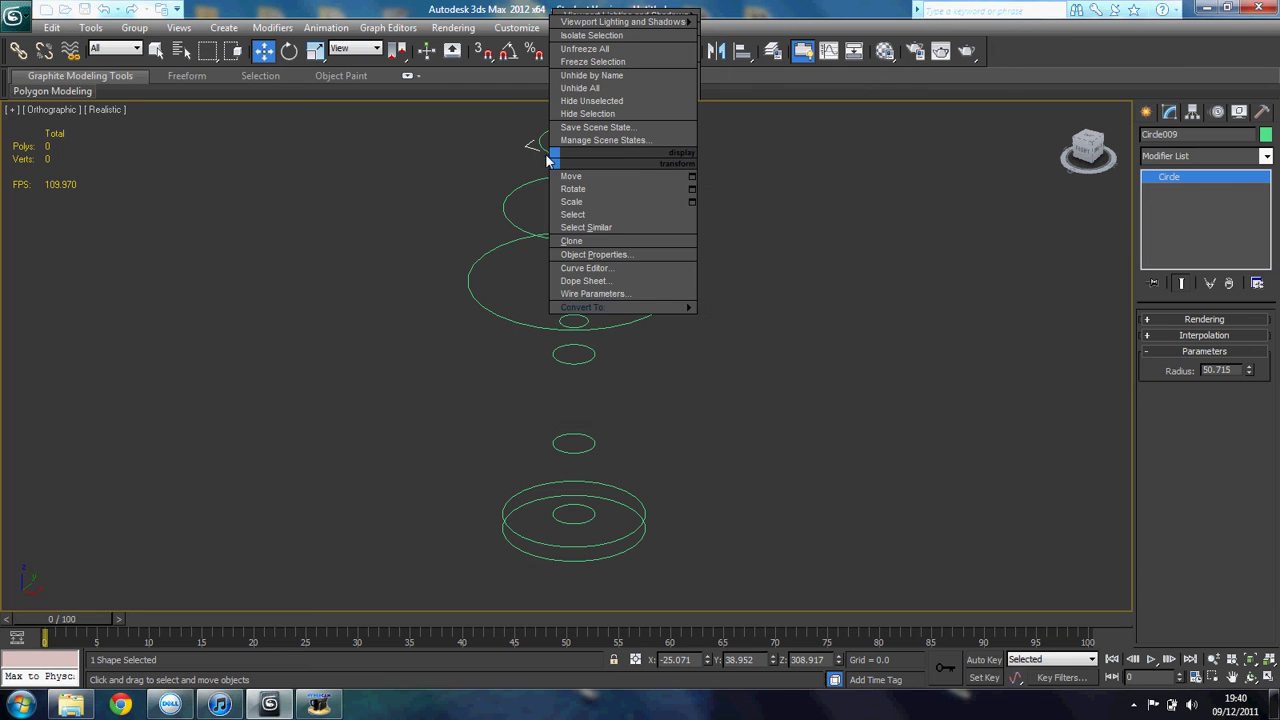
{"action": "mouse_move", "coordinate": [678, 308]}
{"action": "left_click", "coordinate": [753, 307]}
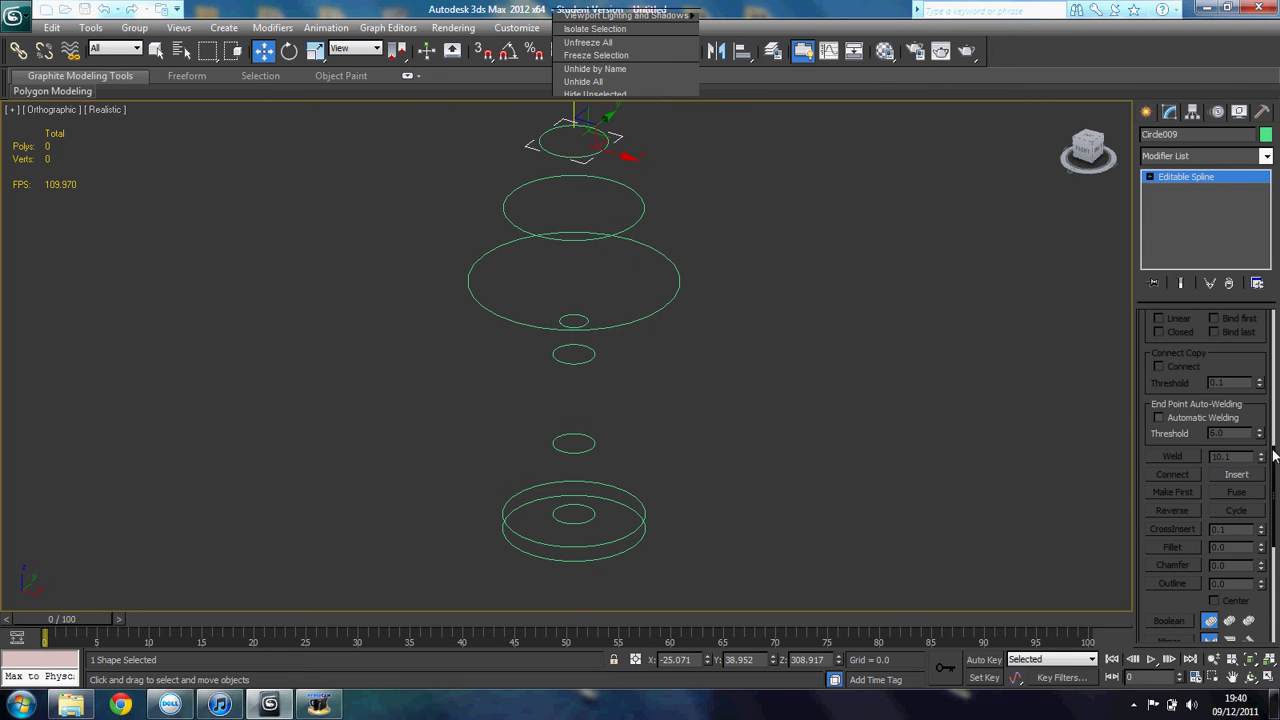
- Attach all the circles below to the topmost circle's editable spline, working down to the lowest base circle
{"action": "left_click_drag", "start_coordinate": [1273, 455], "coordinate": [1247, 427]}
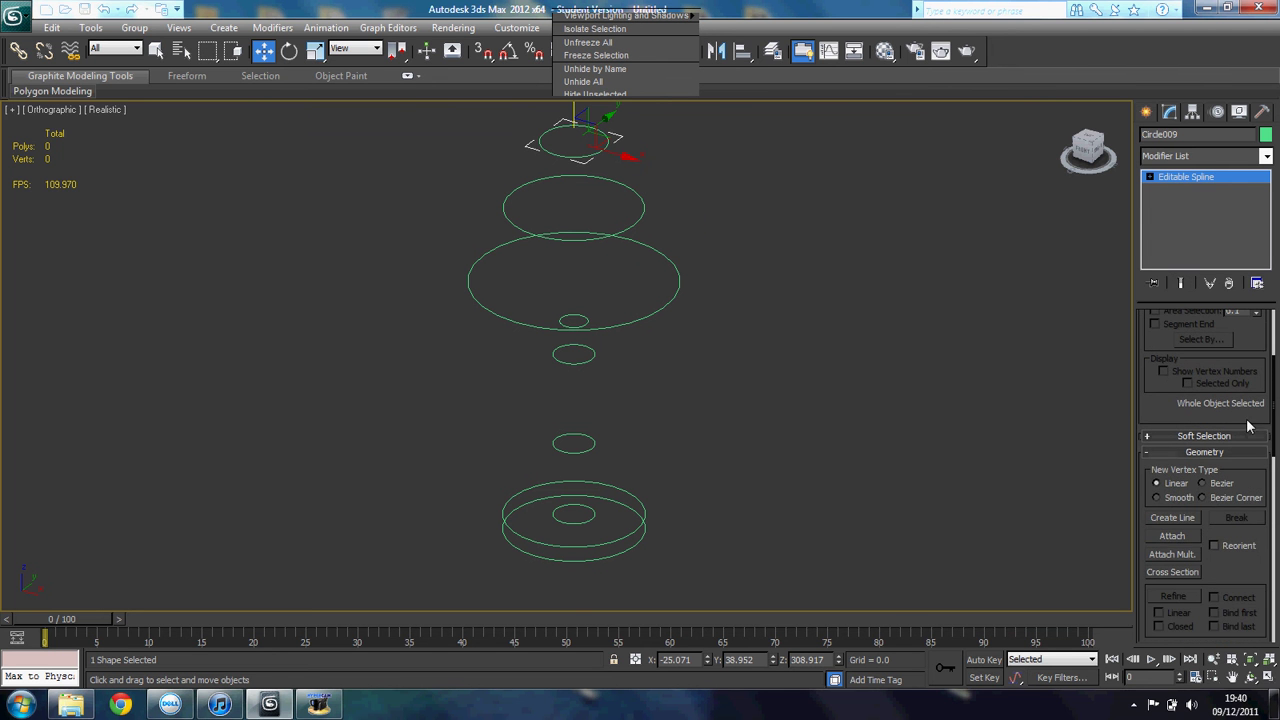
{"action": "left_click", "coordinate": [1174, 536]}
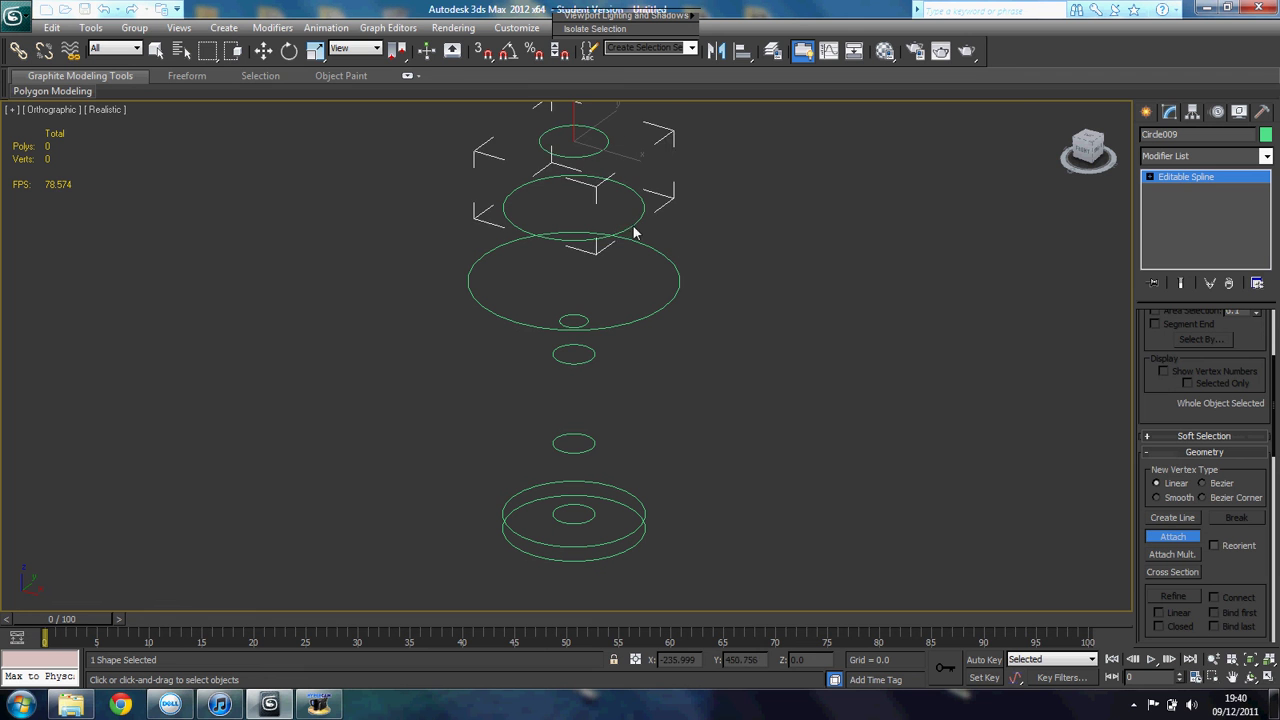
{"action": "left_click", "coordinate": [678, 272]}
{"action": "left_click", "coordinate": [576, 318]}
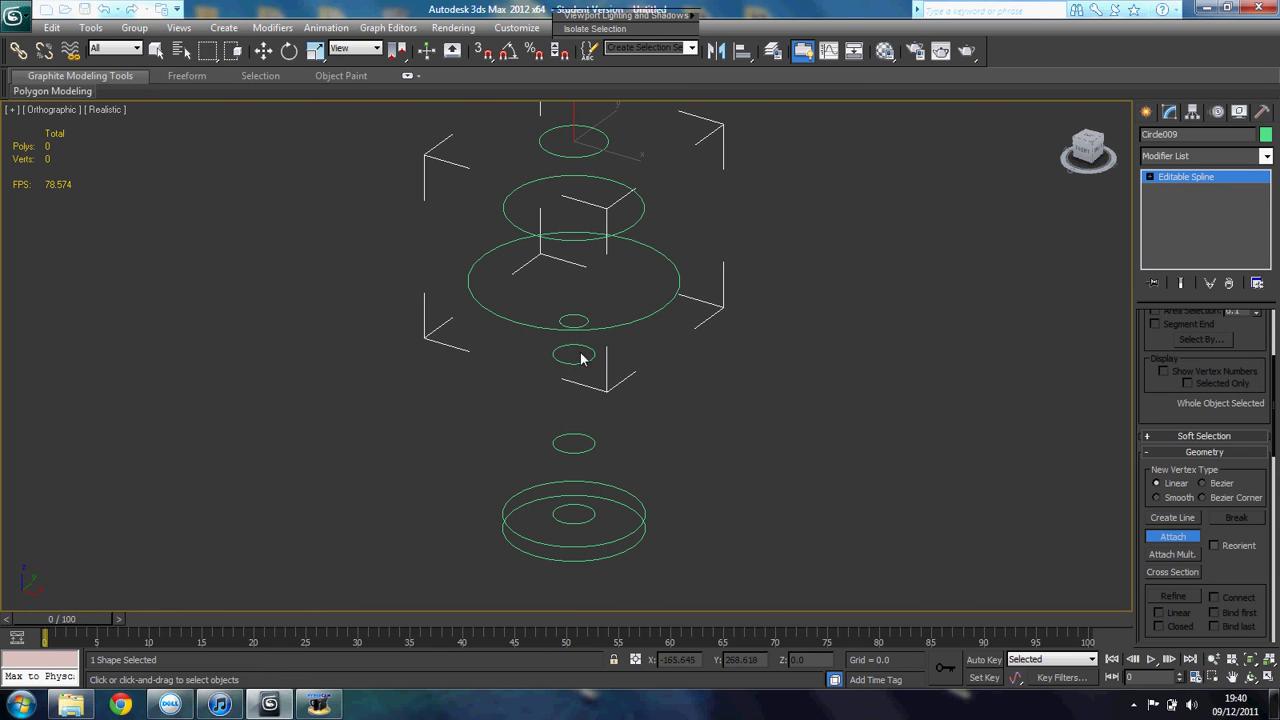
{"action": "left_click", "coordinate": [578, 354]}
{"action": "left_click", "coordinate": [586, 442]}
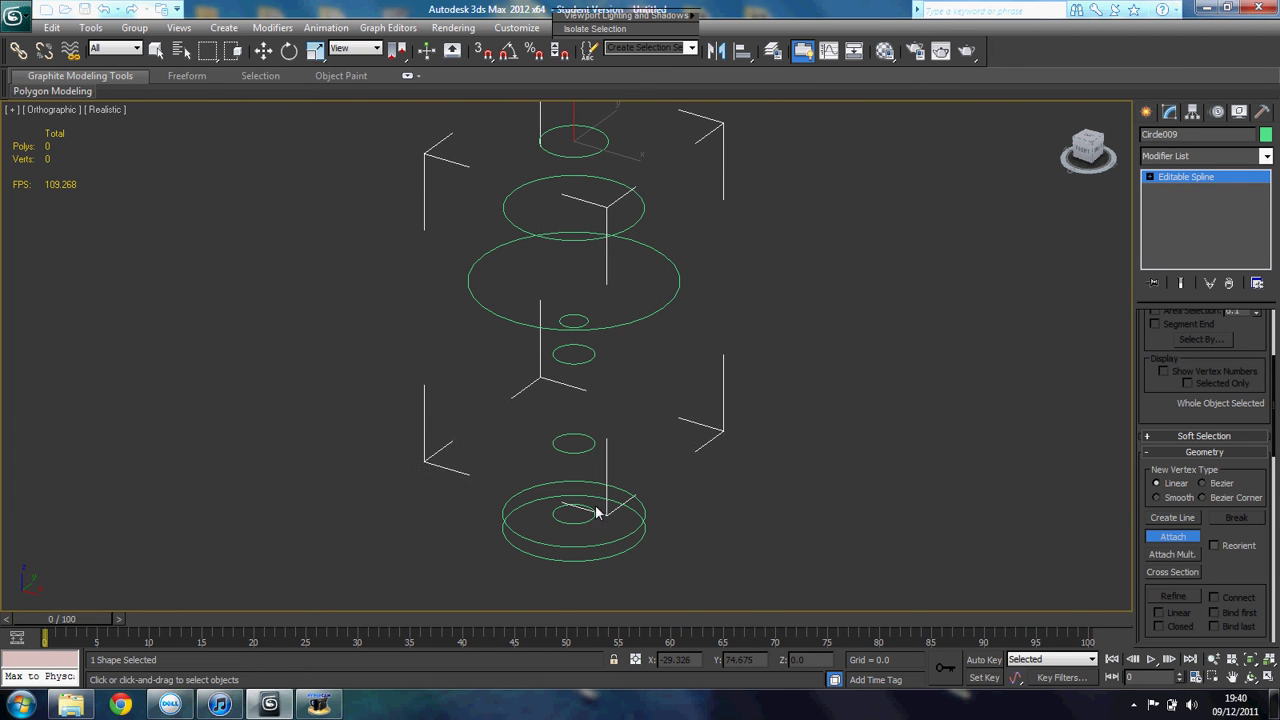
{"action": "left_click", "coordinate": [590, 515]}
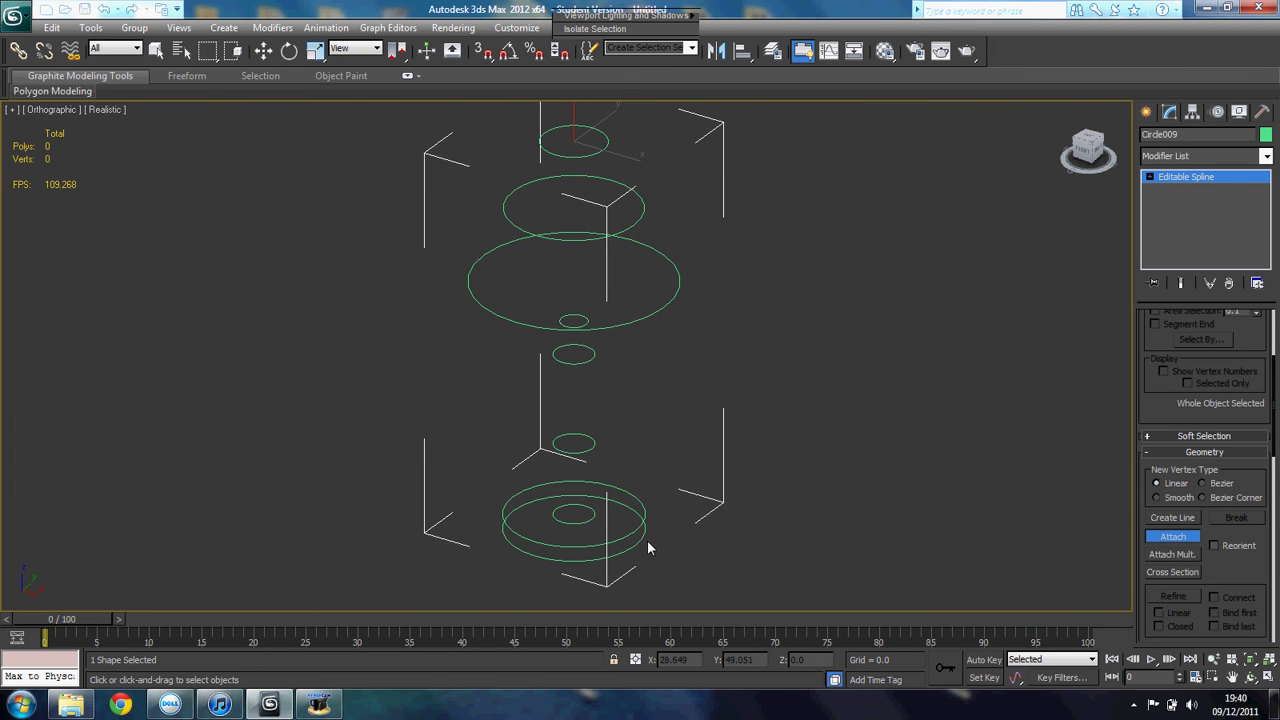
{"action": "left_click", "coordinate": [641, 539]}
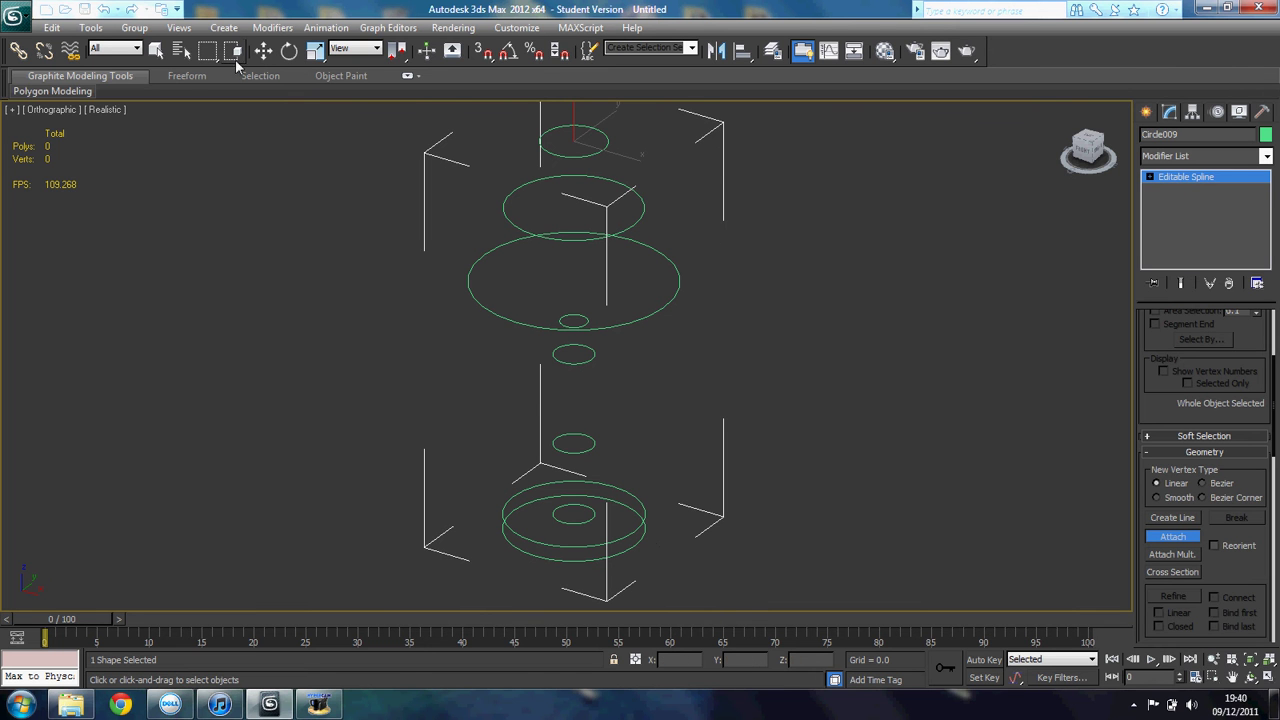
- Switch the combined spline to vertex editing and activate Refine with the Connect option on
{"action": "key", "text": "1"}
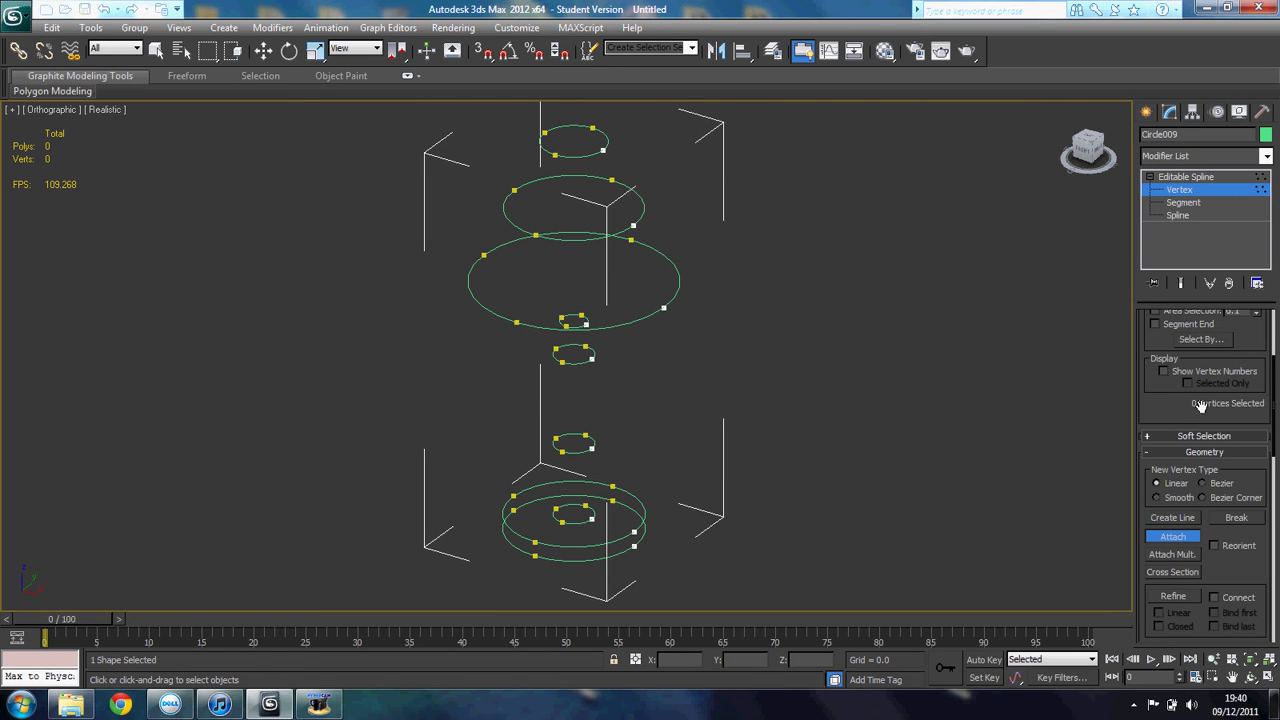
{"action": "scroll", "coordinate": [1268, 424], "scroll_direction": "up", "scroll_amount": 3}
{"action": "scroll", "coordinate": [1244, 460], "scroll_direction": "down", "scroll_amount": 8}
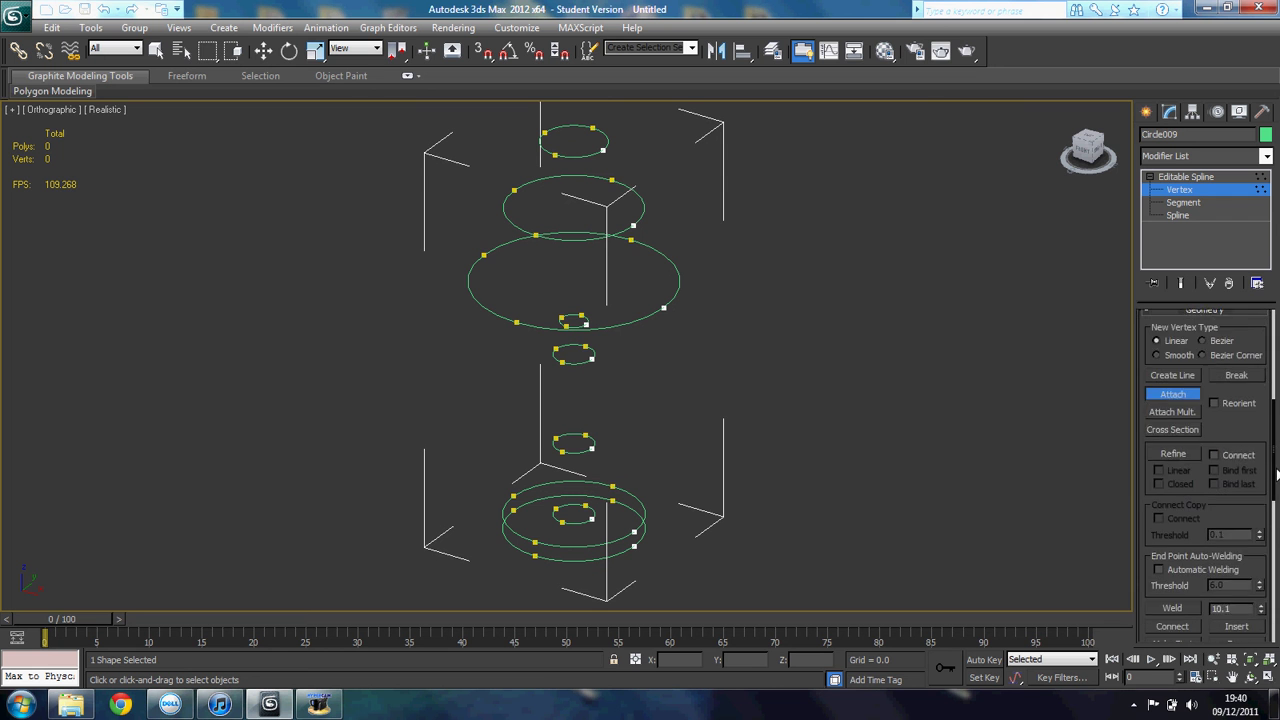
{"action": "left_click", "coordinate": [1215, 400]}
{"action": "left_click", "coordinate": [1173, 398]}
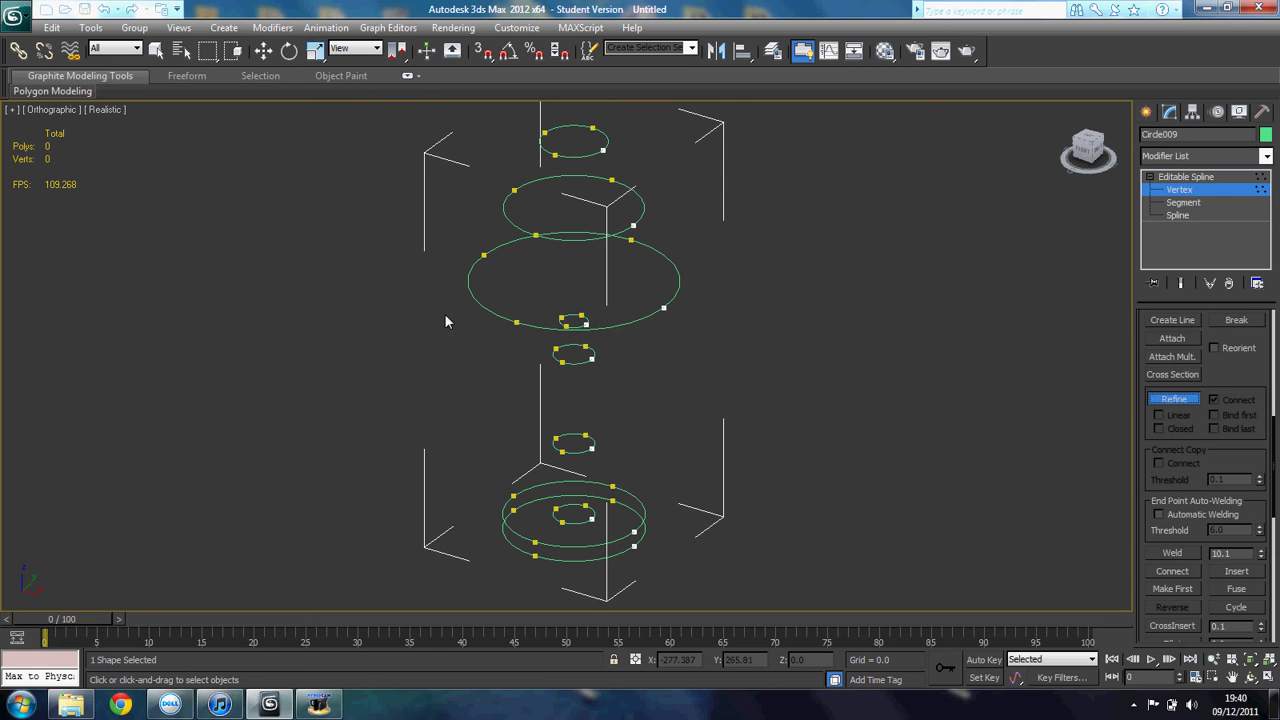
- Try to link the circles' vertices with a vertical connecting spline using Refine, and undo it
{"action": "middle_click_drag", "start_coordinate": [613, 404], "coordinate": [605, 365], "text": "alt"}
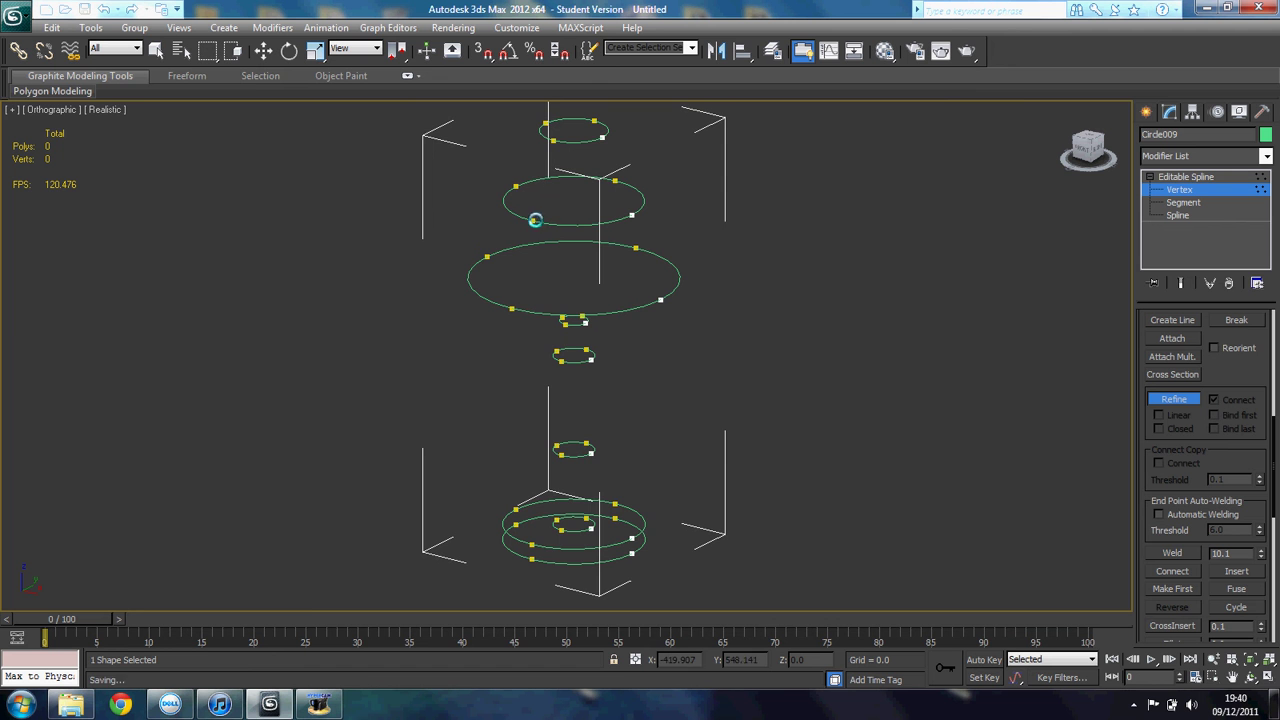
{"action": "middle_click_drag", "start_coordinate": [509, 311], "coordinate": [504, 314], "text": "alt"}
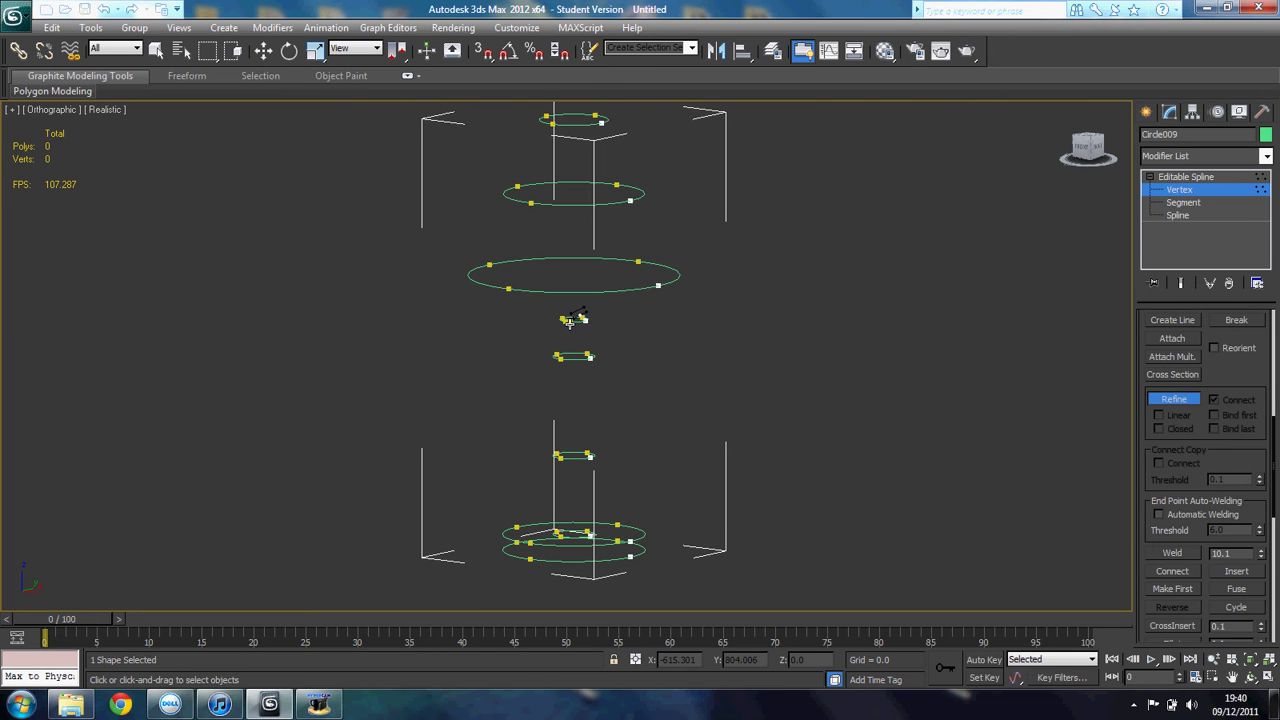
{"action": "middle_click_drag", "start_coordinate": [575, 347], "coordinate": [577, 362], "text": "alt"}
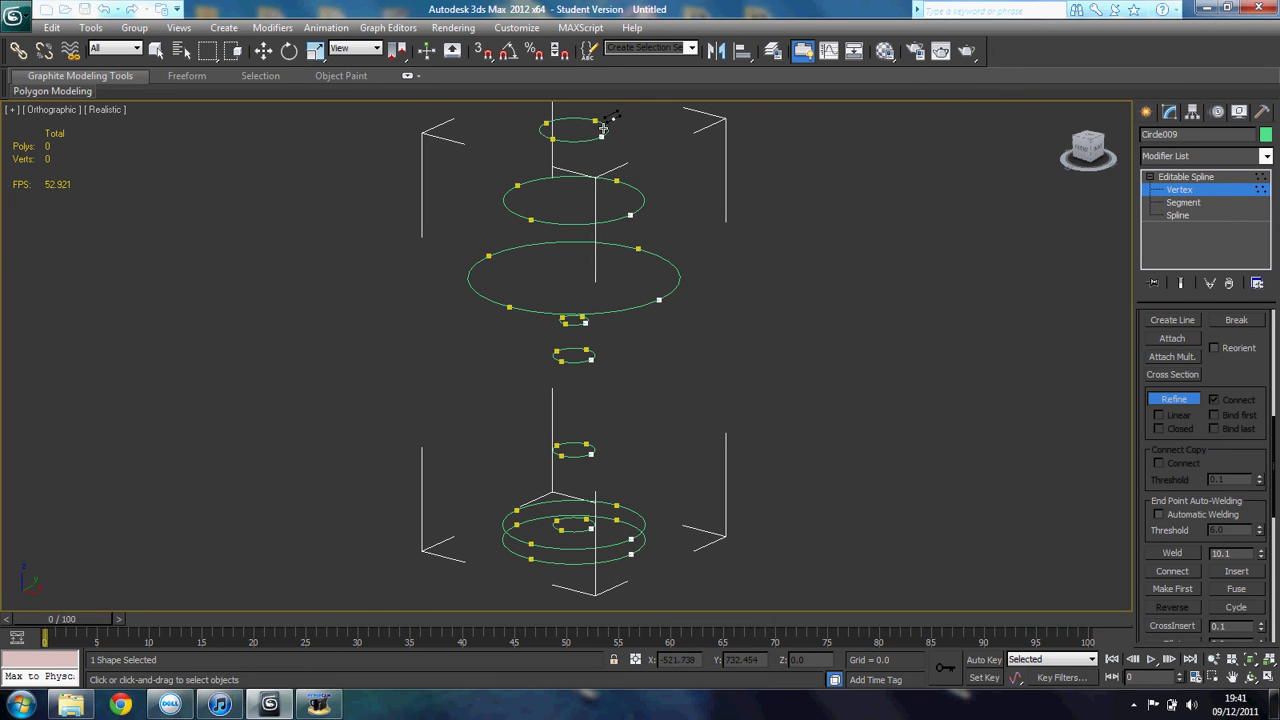
{"action": "right_click", "coordinate": [687, 165]}
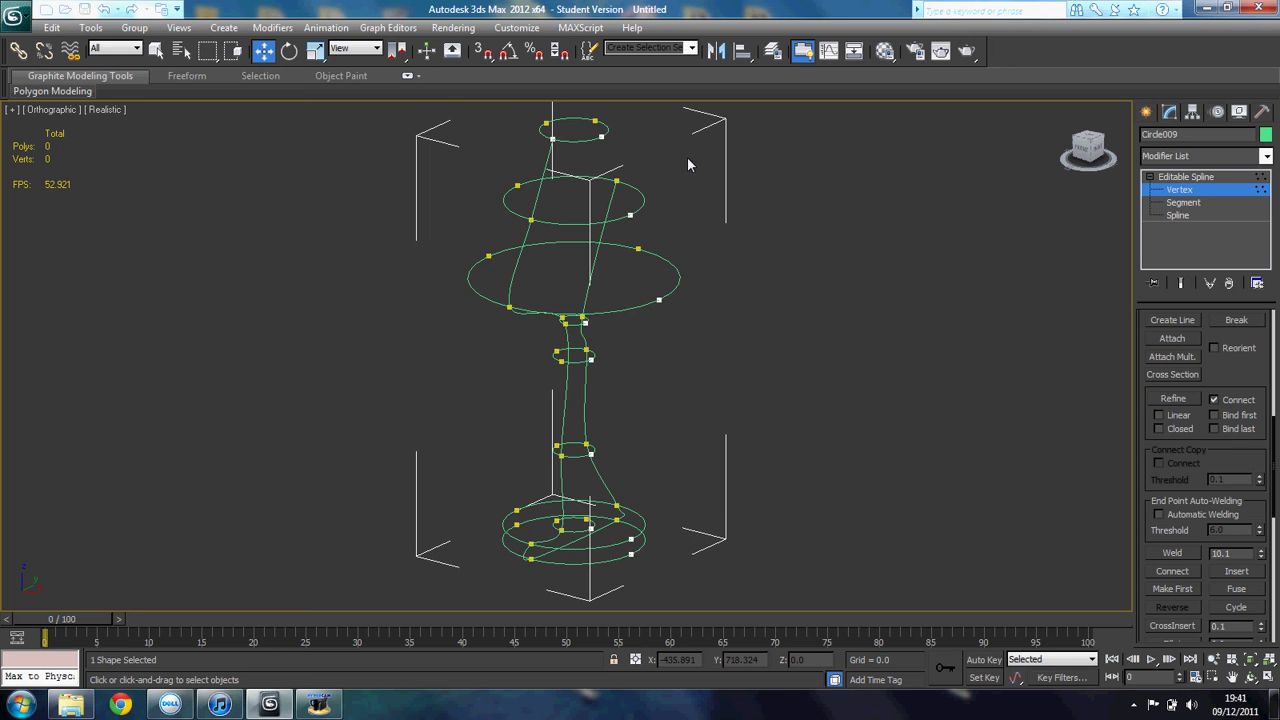
{"action": "middle_click_drag", "start_coordinate": [766, 406], "coordinate": [722, 427], "text": "alt"}
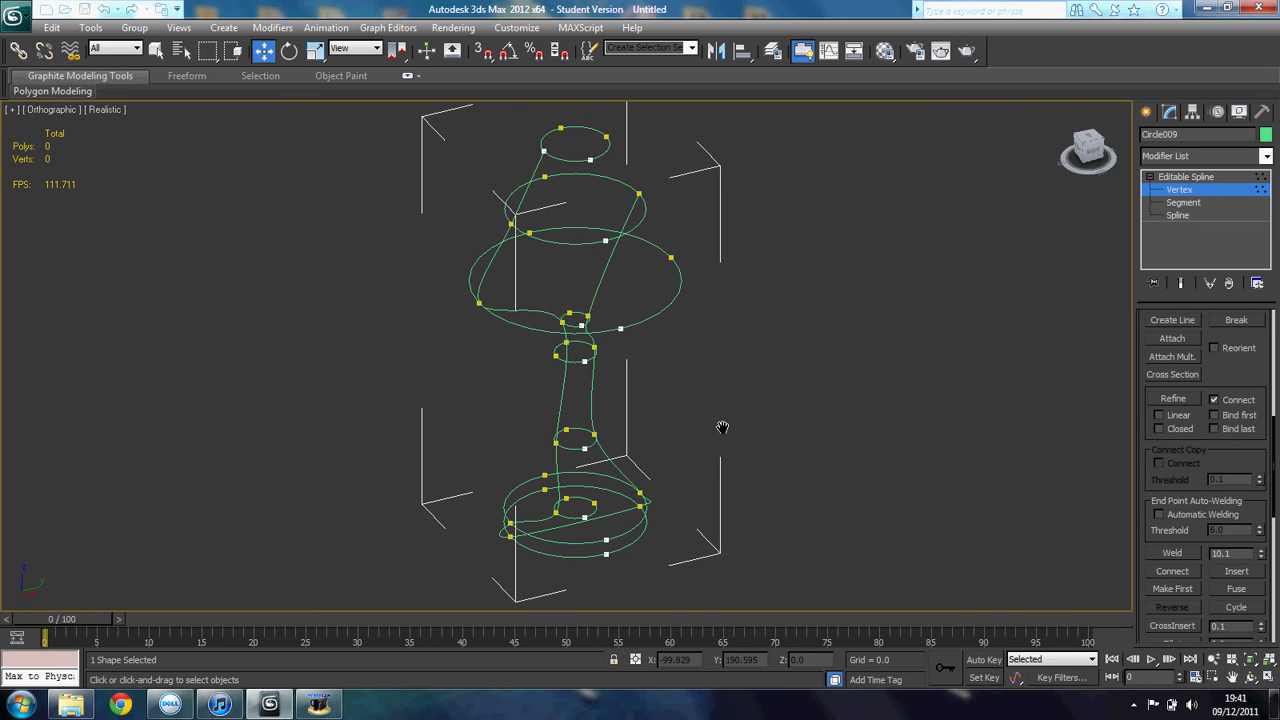
{"action": "key", "text": "ctrl+z"}
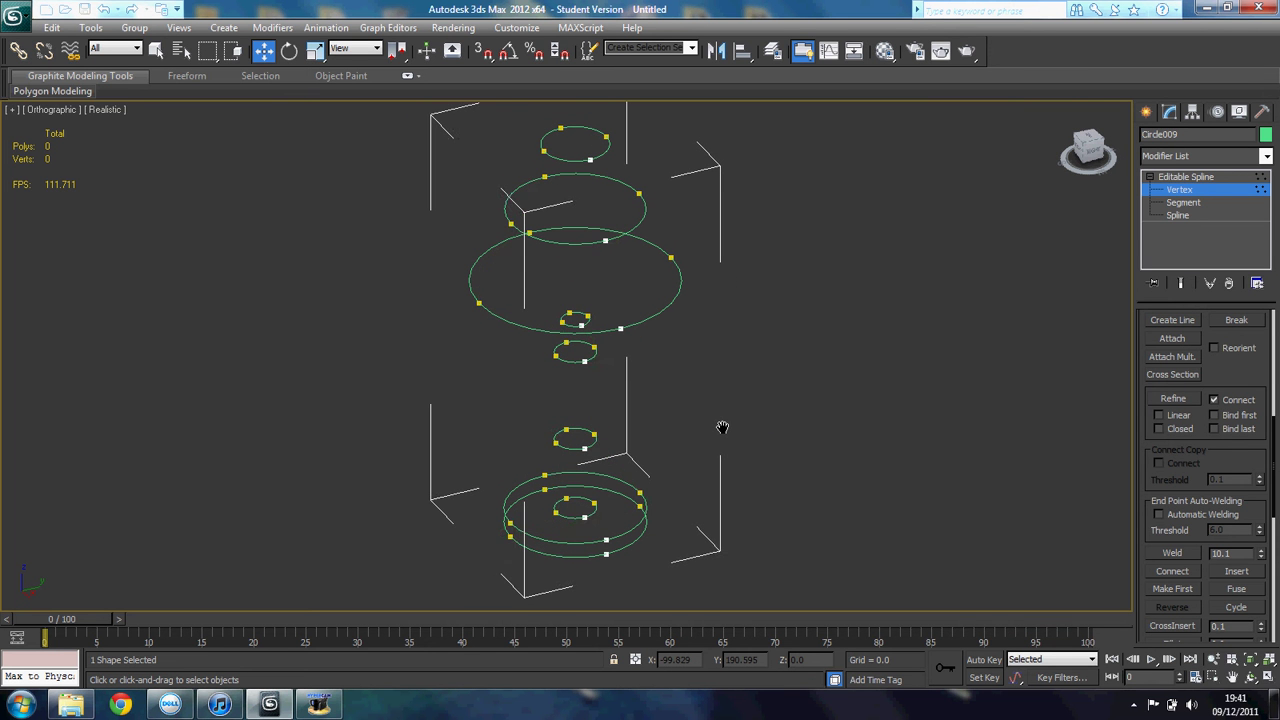
- Refine with Connect through the circles' matching vertices, running down one side, across the base and up the opposite side to the top circle
{"action": "left_click", "coordinate": [1212, 399]}
{"action": "left_click", "coordinate": [1172, 399]}
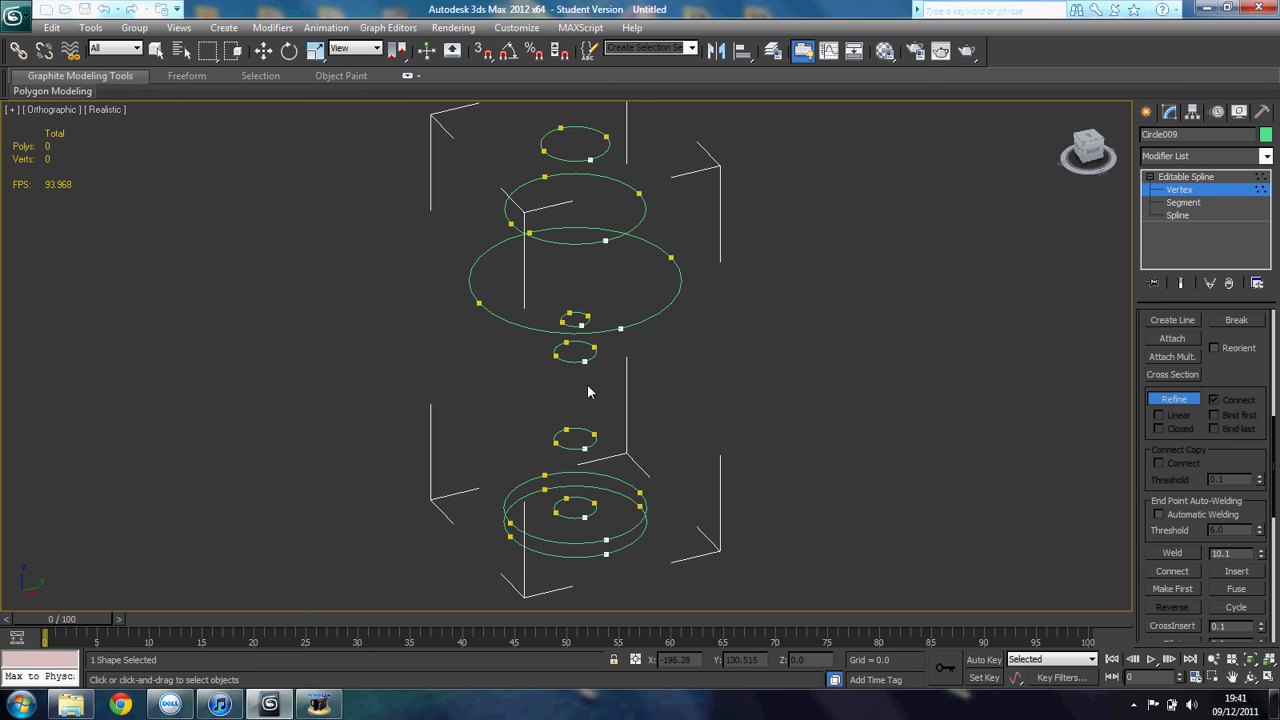
{"action": "left_click", "coordinate": [673, 257]}
{"action": "left_click", "coordinate": [638, 192]}
{"action": "left_click", "coordinate": [609, 135]}
{"action": "right_click", "coordinate": [654, 160]}
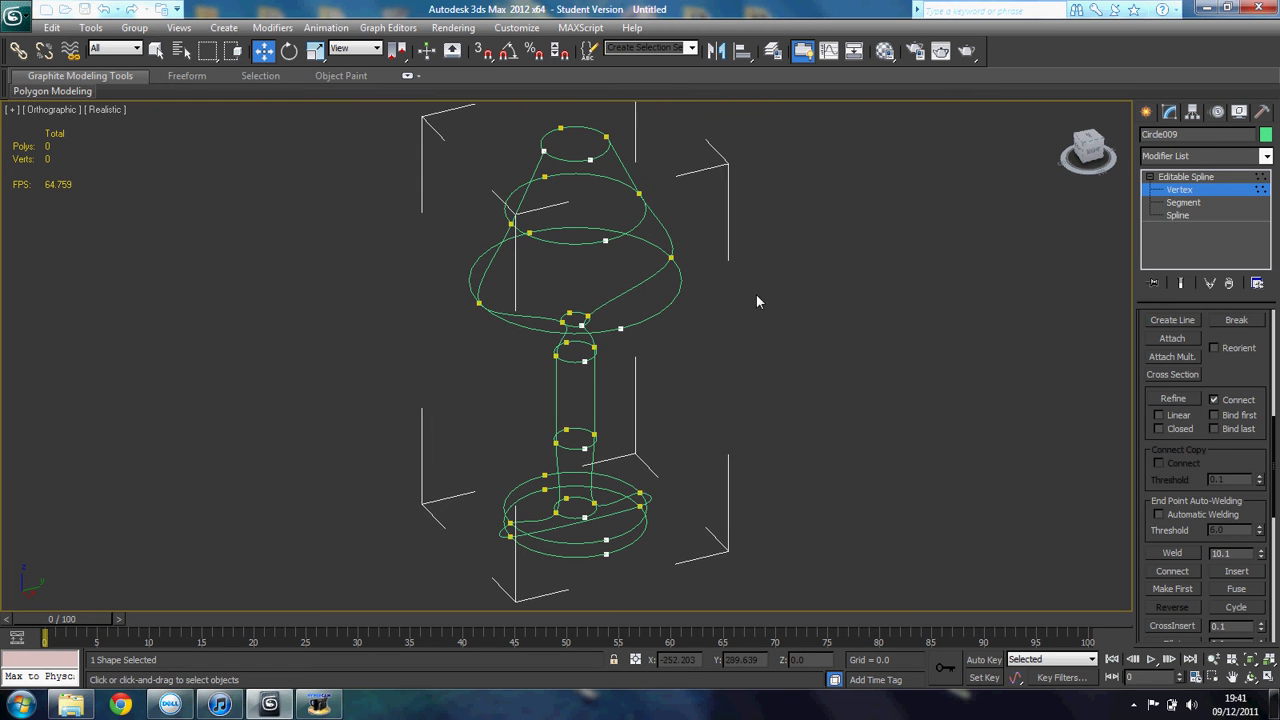
- Add a second connecting profile through the remaining two sides' vertices, crossing the first at the base, using Refine with Connect
{"action": "middle_click_drag", "start_coordinate": [756, 294], "coordinate": [922, 334], "text": "alt"}
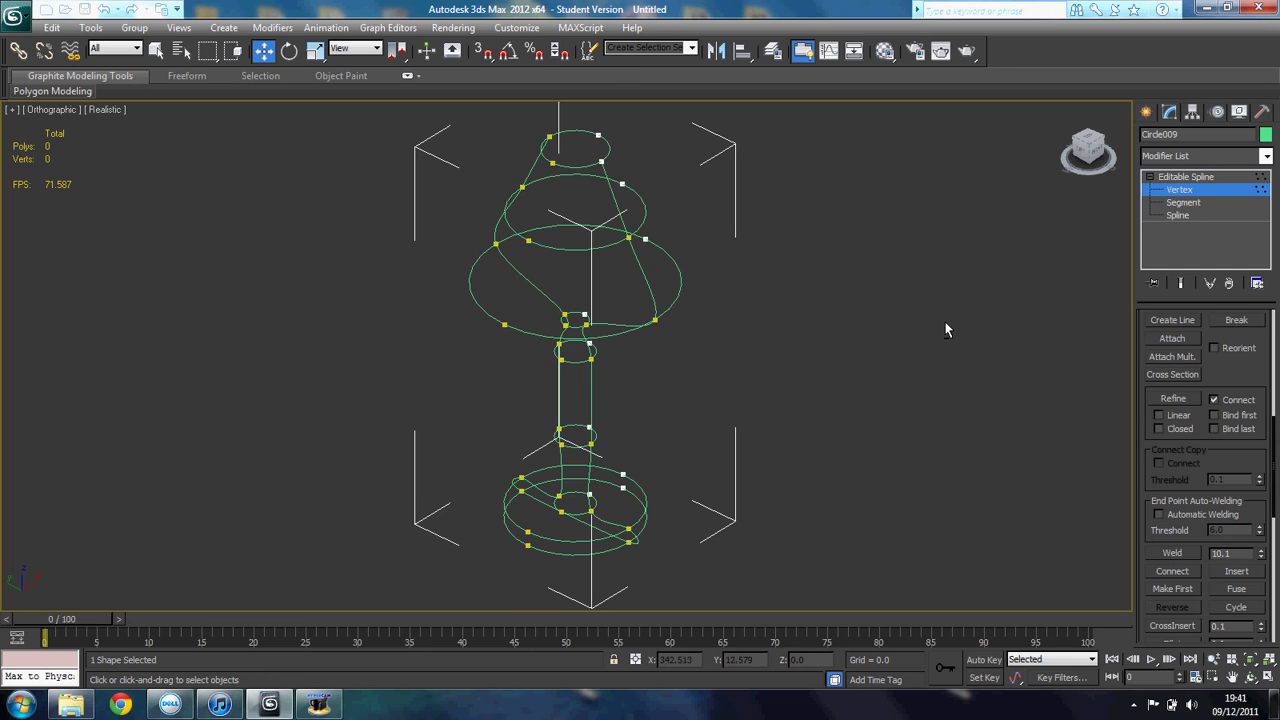
{"action": "middle_click_drag", "start_coordinate": [946, 331], "coordinate": [896, 338], "text": "alt"}
{"action": "left_click", "coordinate": [1173, 399]}
{"action": "middle_click_drag", "start_coordinate": [1063, 382], "coordinate": [700, 370], "text": "alt"}
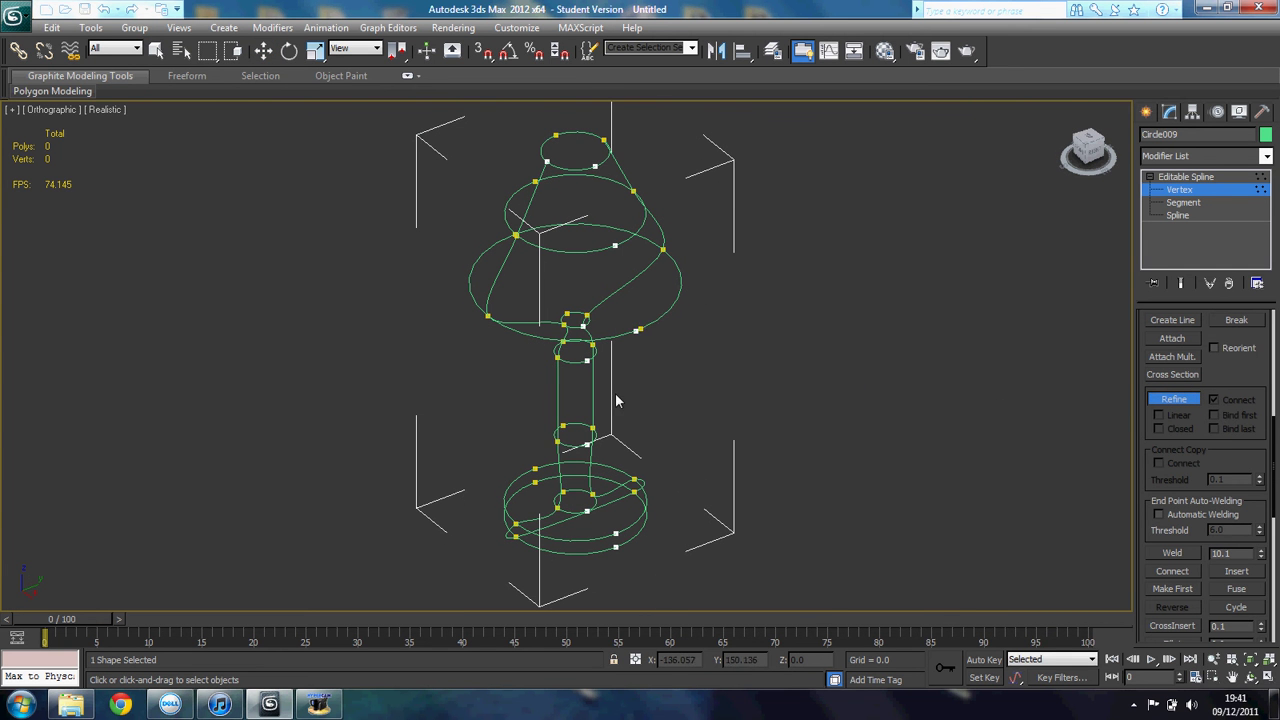
{"action": "middle_click_drag", "start_coordinate": [616, 400], "coordinate": [661, 373], "text": "alt"}
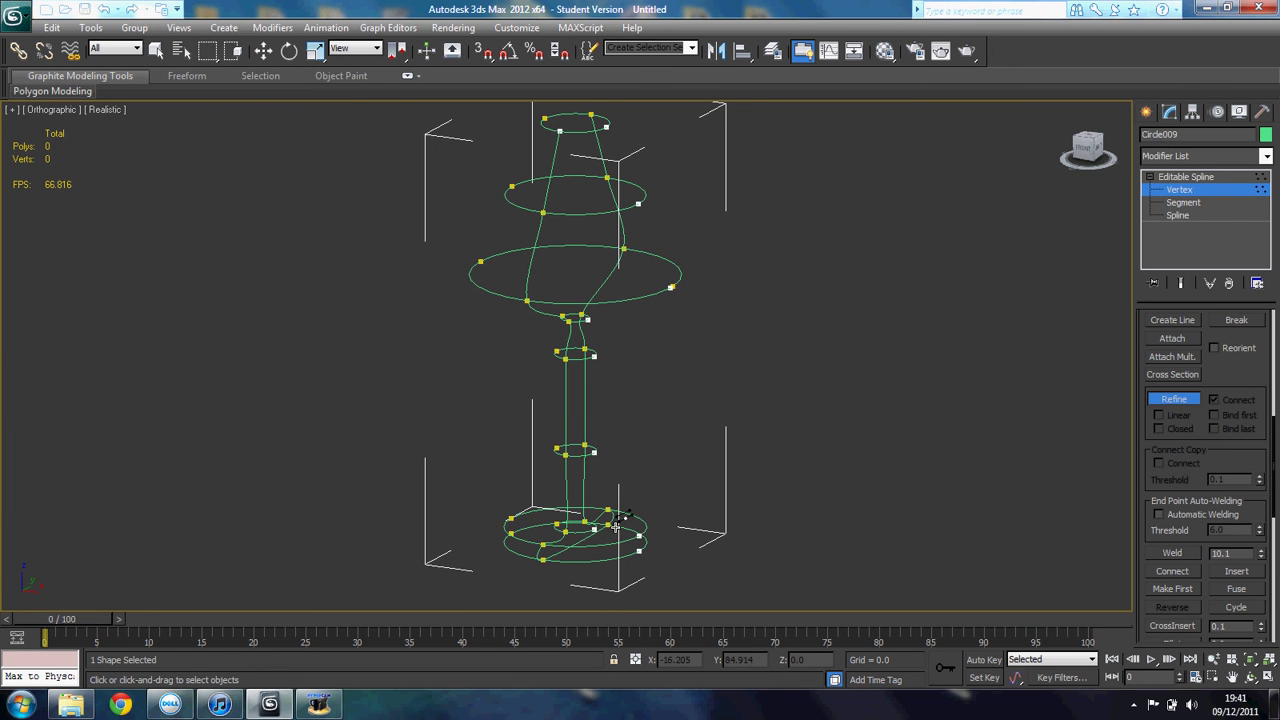
{"action": "middle_click_drag", "start_coordinate": [597, 523], "coordinate": [610, 540], "text": "alt"}
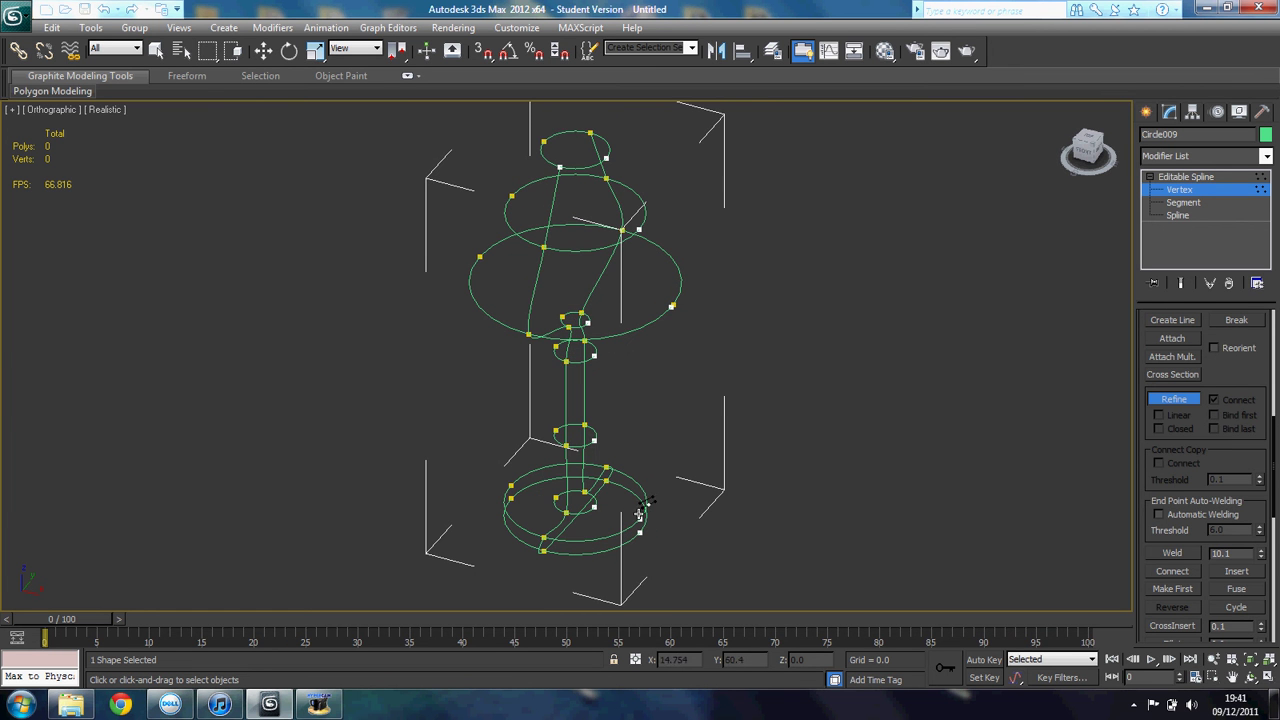
{"action": "left_click", "coordinate": [509, 485]}
{"action": "middle_click_drag", "start_coordinate": [511, 487], "coordinate": [542, 371], "text": "alt"}
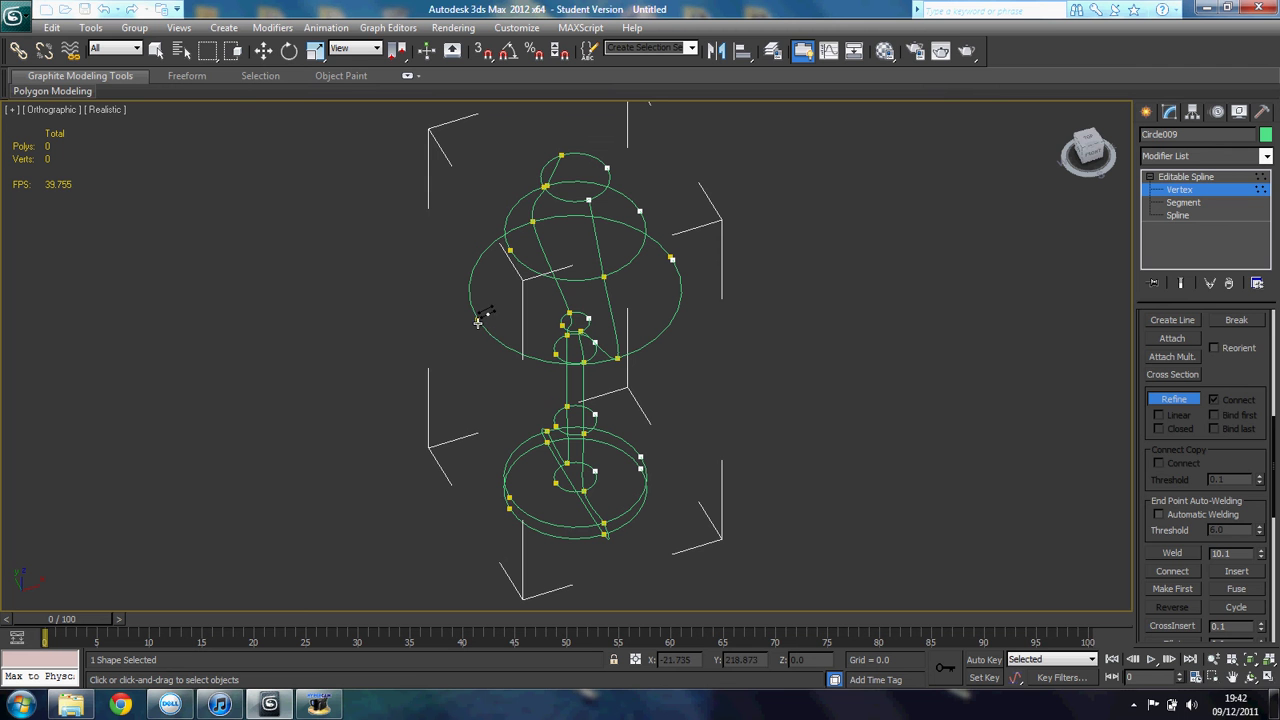
{"action": "middle_click_drag", "start_coordinate": [541, 272], "coordinate": [745, 306], "text": "alt"}
{"action": "right_click", "coordinate": [567, 243]}
{"action": "key", "text": "w"}
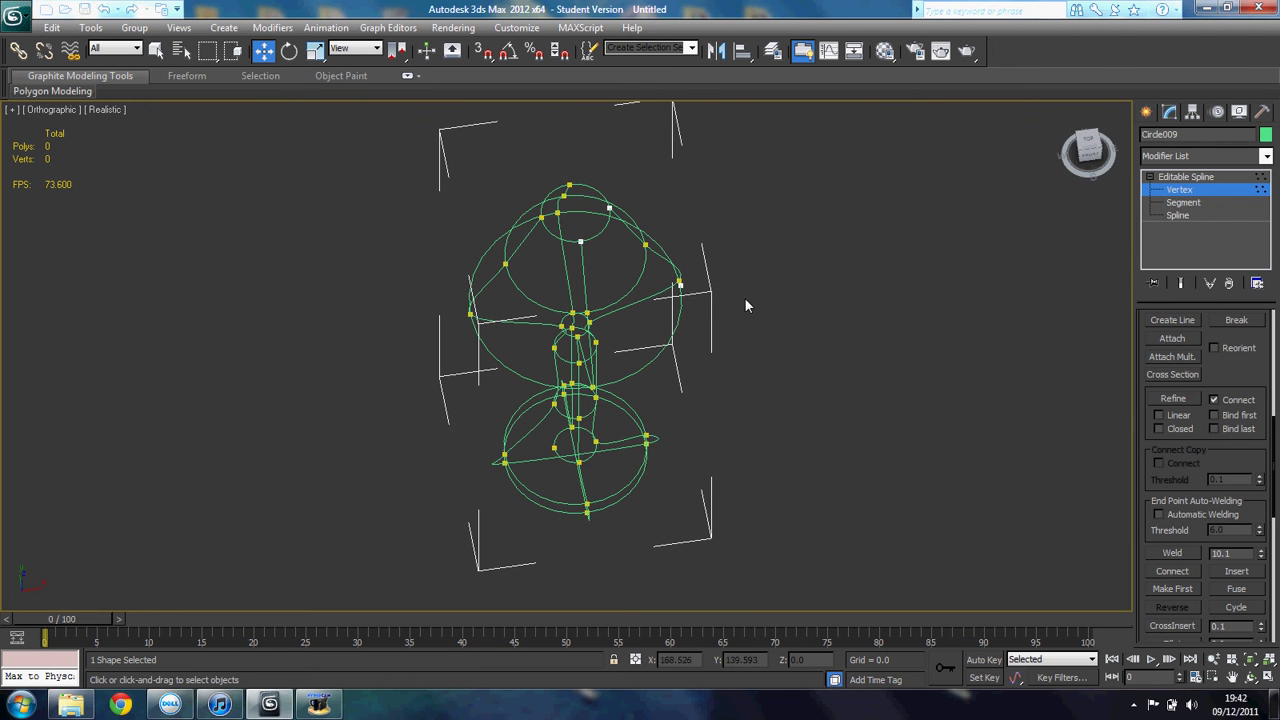
- Connect the opposite vertices of the topmost circle with two Refine lines that cross at its centre
{"action": "left_click", "coordinate": [1172, 398]}
{"action": "middle_click_drag", "start_coordinate": [1050, 340], "coordinate": [717, 289], "text": "alt"}
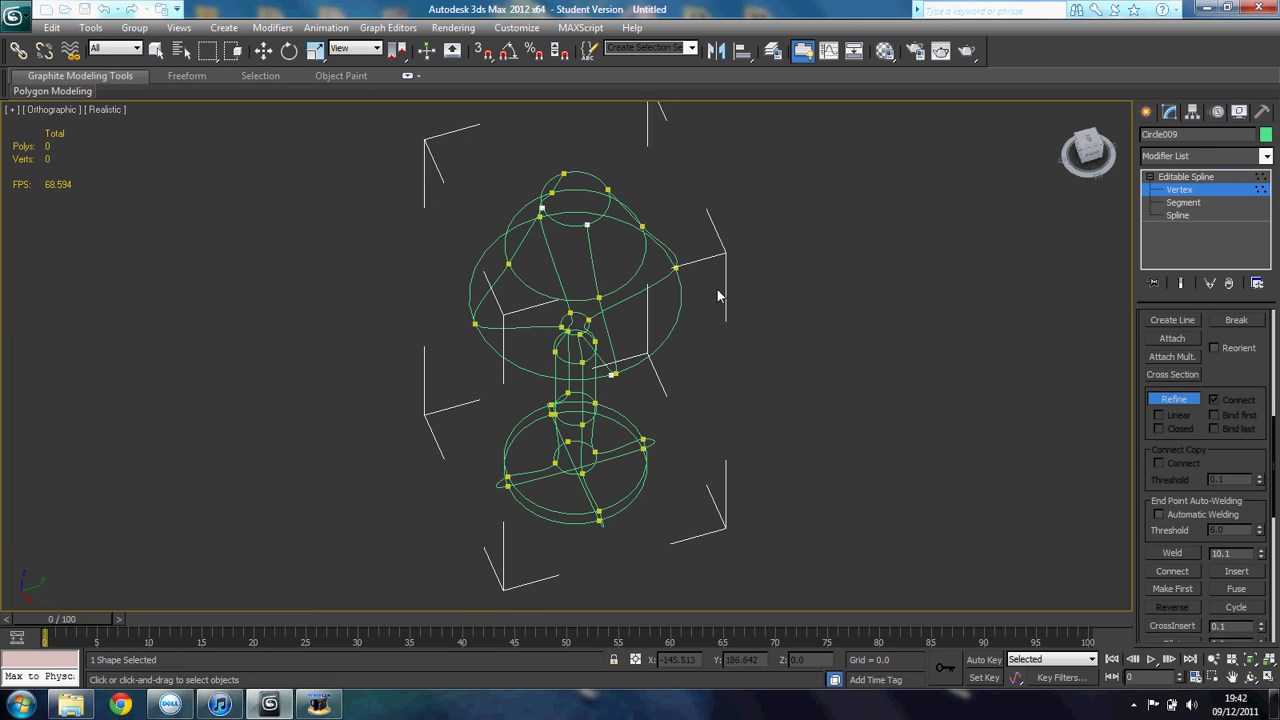
{"action": "left_click", "coordinate": [587, 225]}
{"action": "right_click", "coordinate": [855, 268]}
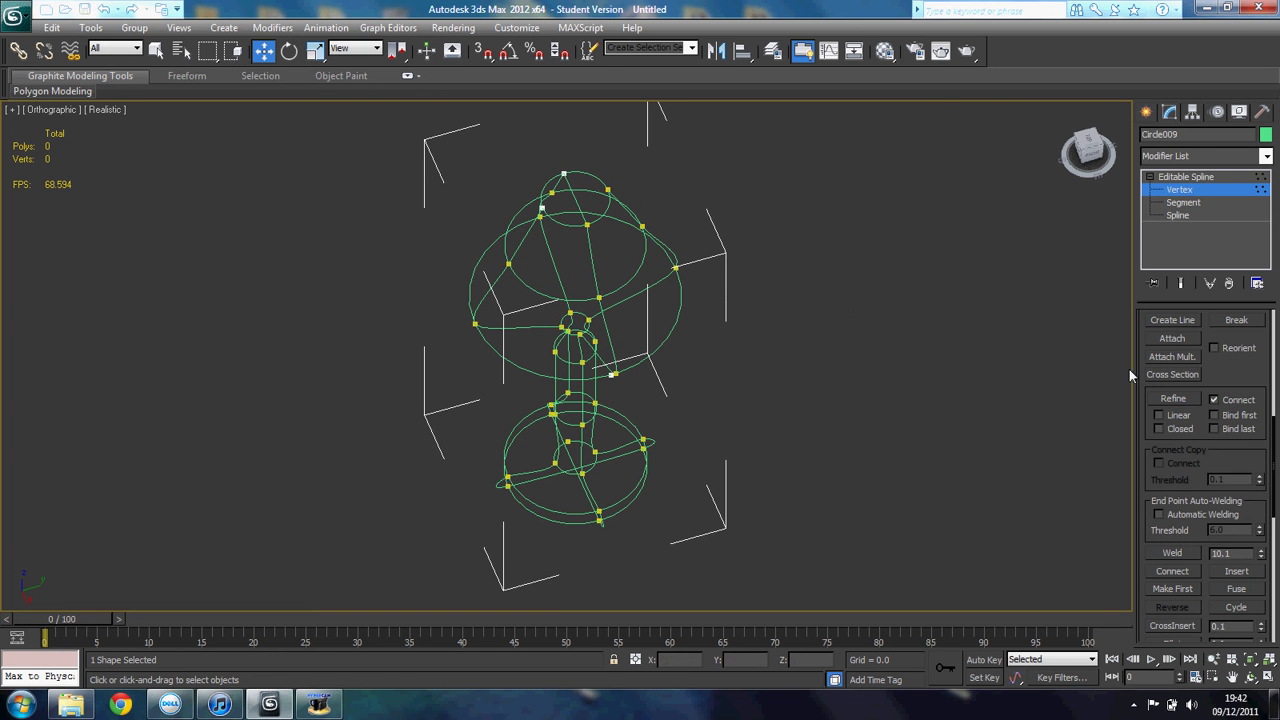
{"action": "left_click", "coordinate": [1172, 398]}
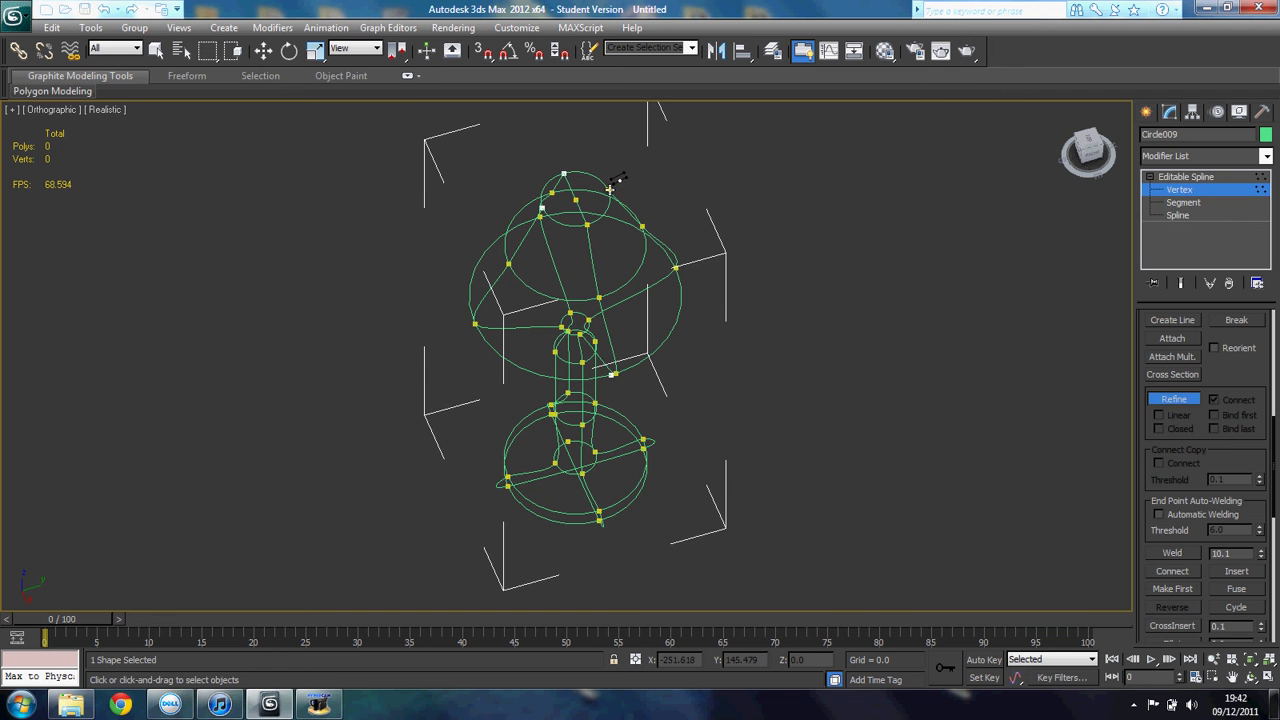
{"action": "right_click", "coordinate": [737, 288]}
{"action": "middle_click_drag", "start_coordinate": [737, 288], "coordinate": [780, 277], "text": "alt"}
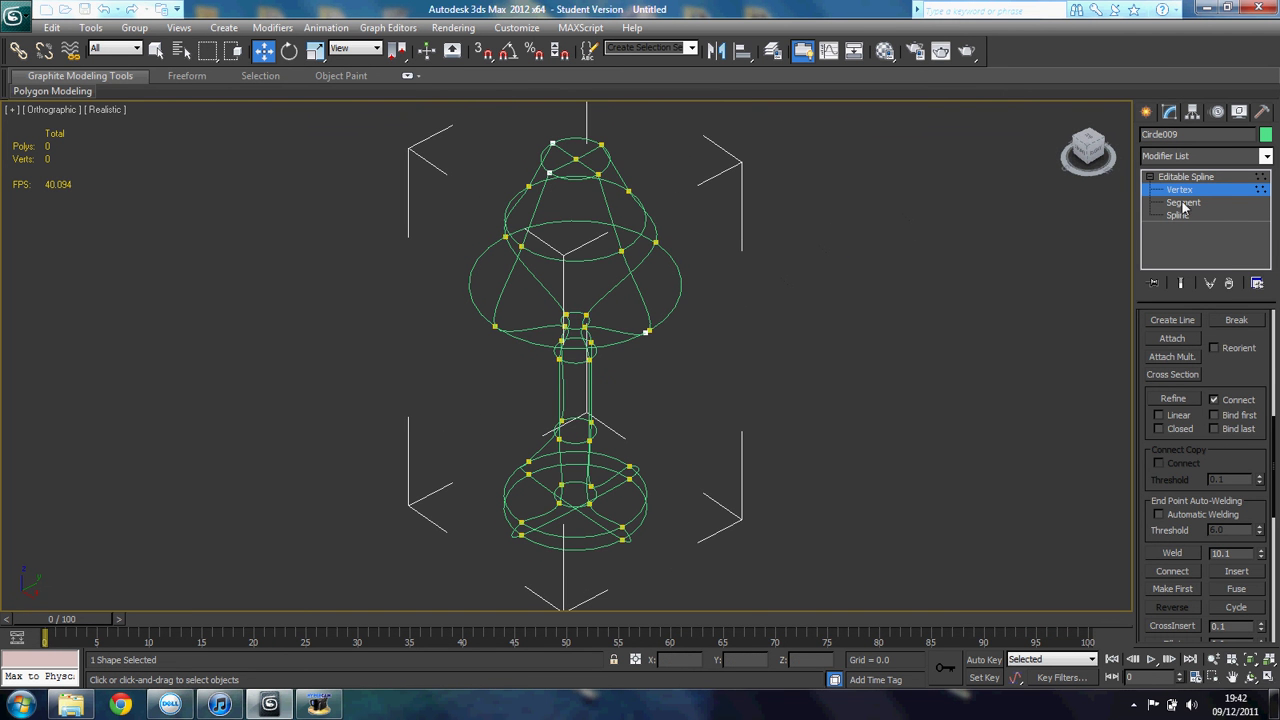
- Apply the Surface modifier to the connected spline cage and inspect the resulting skin from several sides
{"action": "left_click", "coordinate": [1265, 157]}
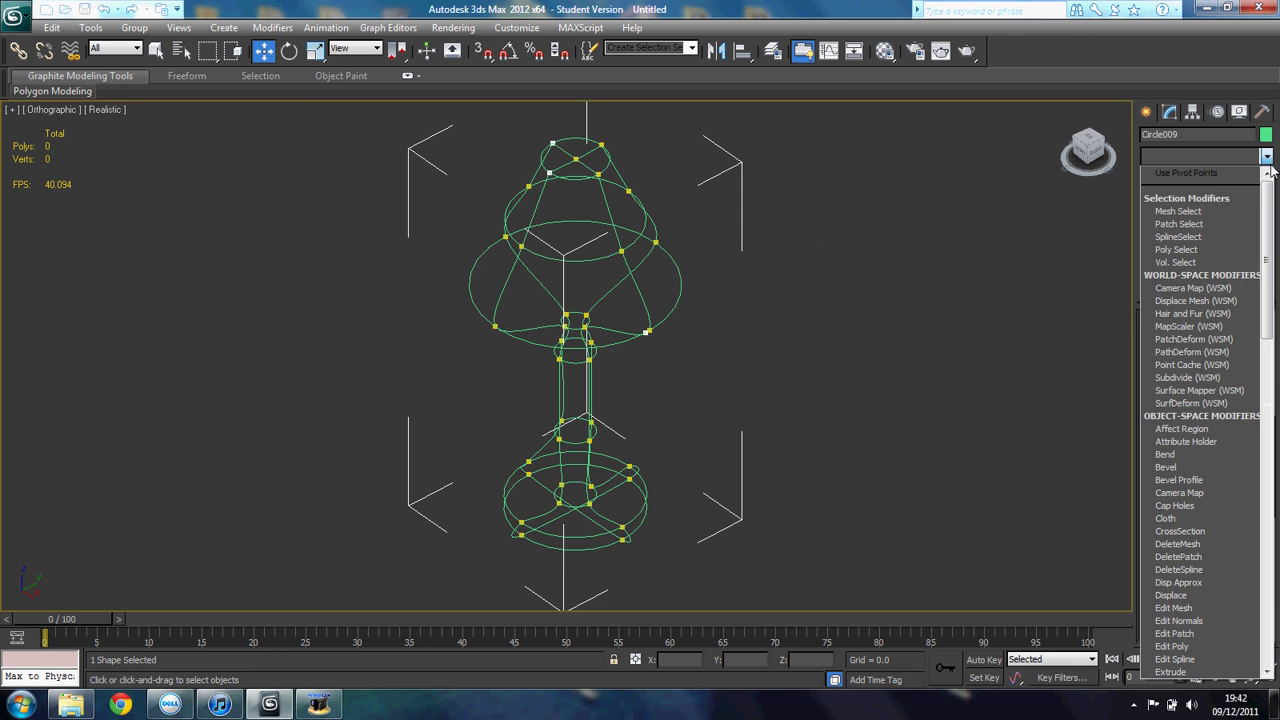
{"action": "left_click_drag", "start_coordinate": [1266, 200], "coordinate": [1260, 508]}
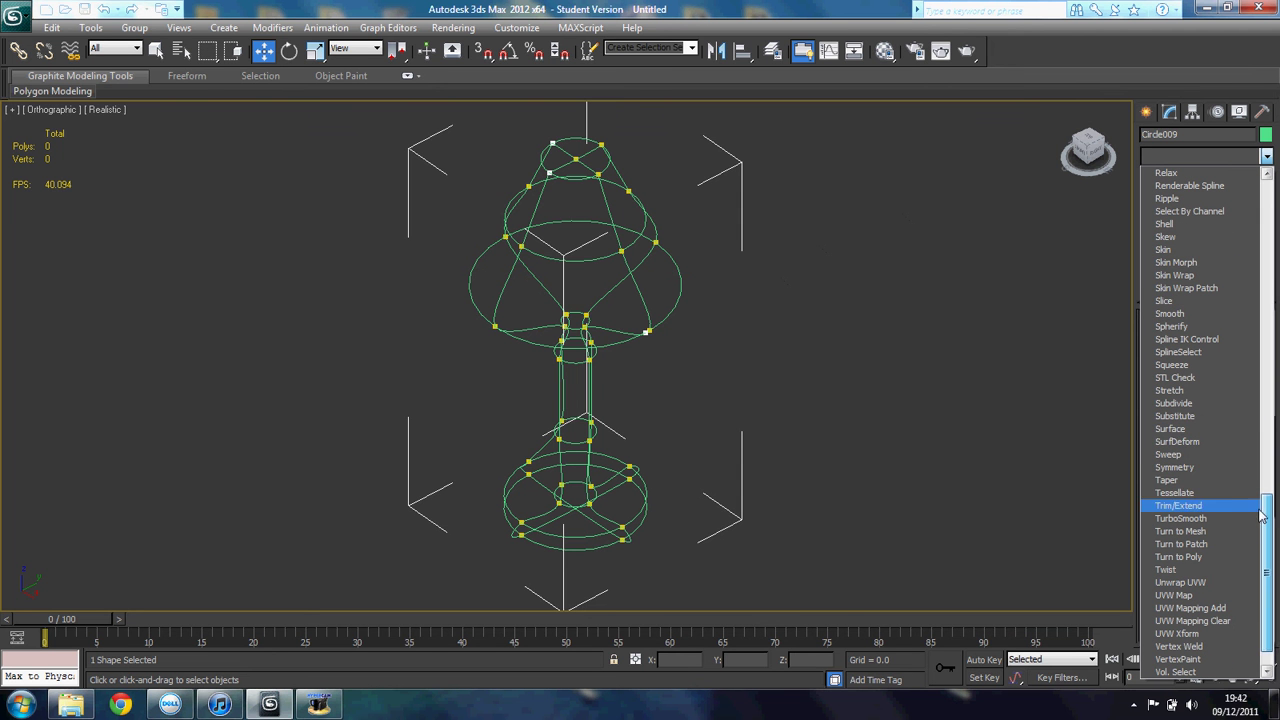
{"action": "left_click", "coordinate": [1206, 429]}
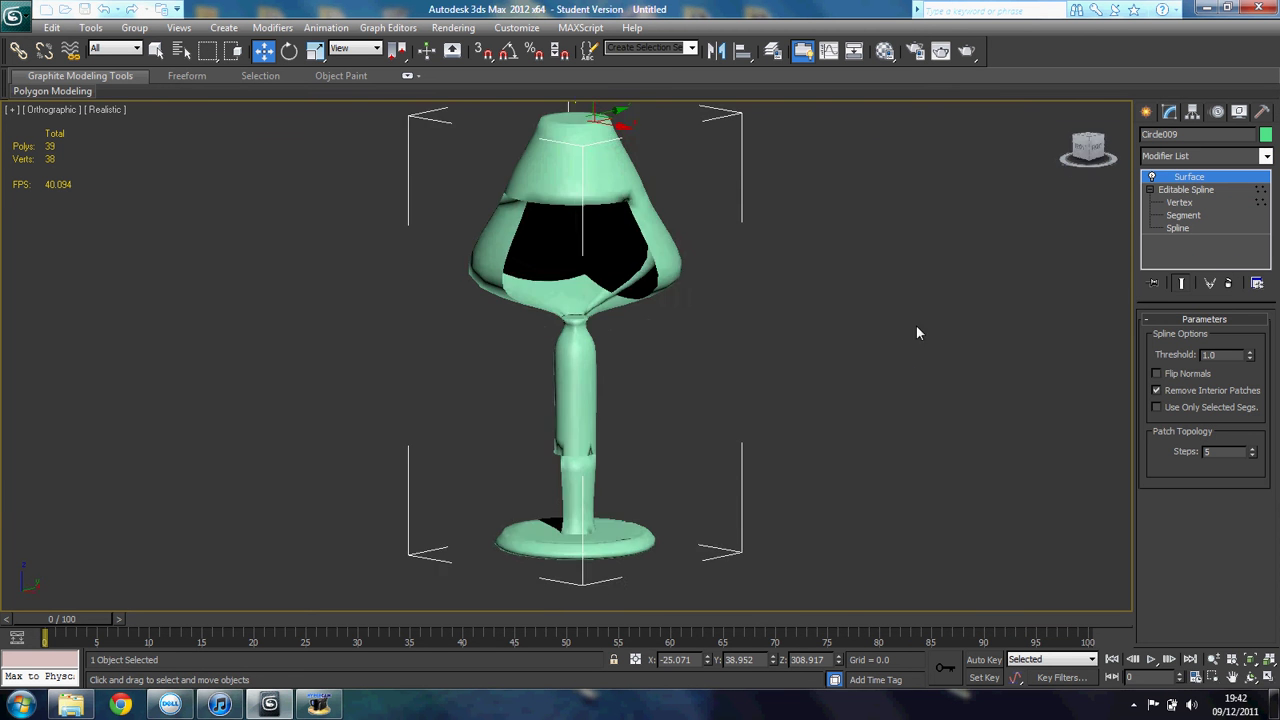
{"action": "middle_click_drag", "start_coordinate": [851, 289], "coordinate": [378, 434], "text": "alt"}
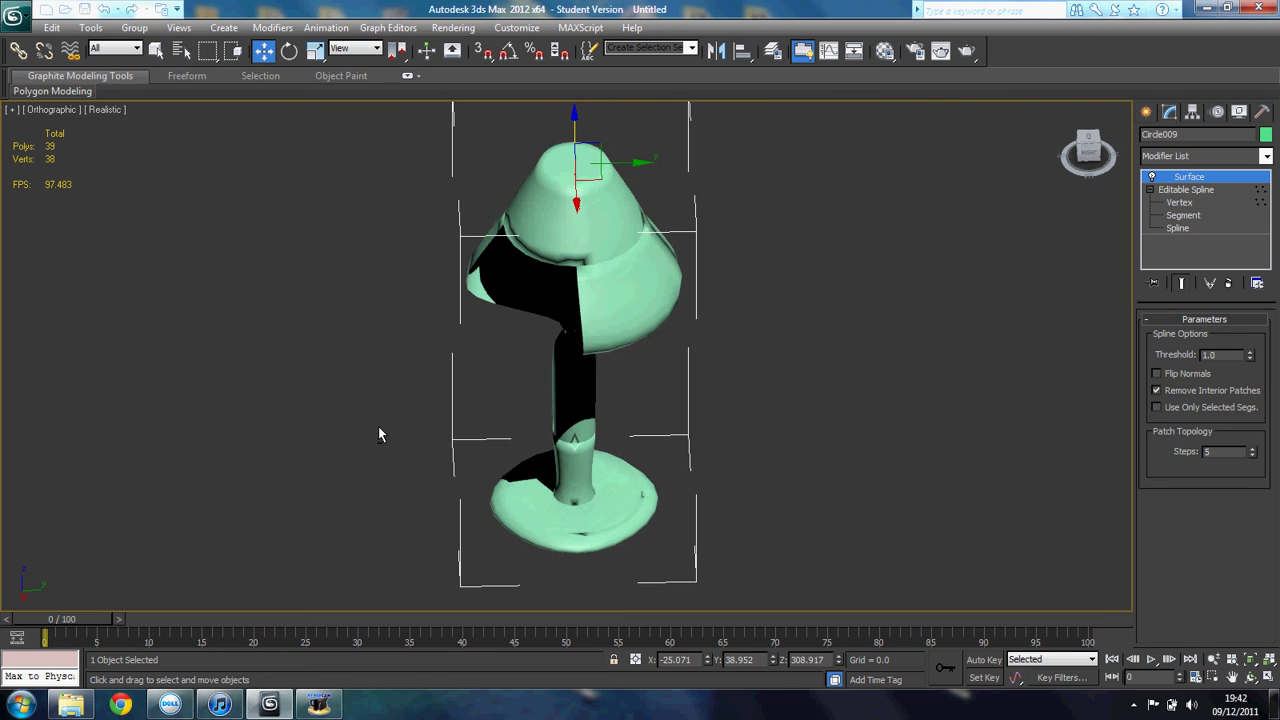
{"action": "middle_click_drag", "start_coordinate": [493, 398], "coordinate": [306, 497], "text": "alt"}
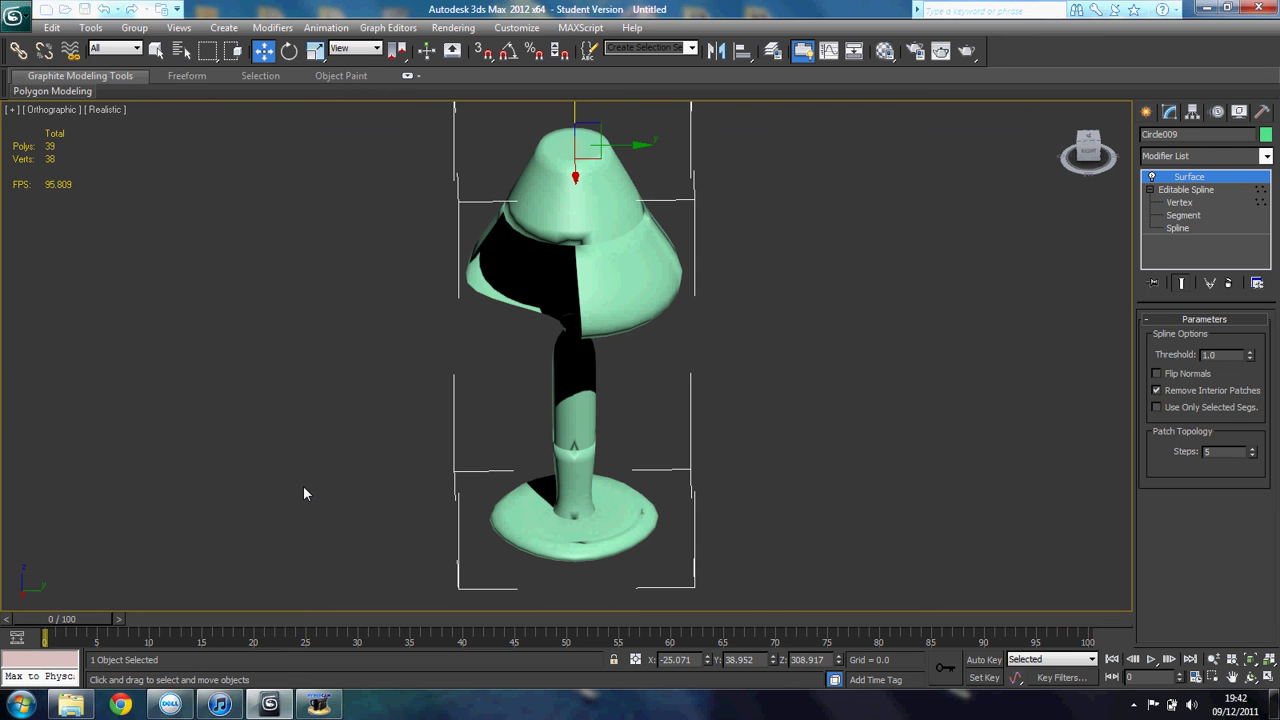